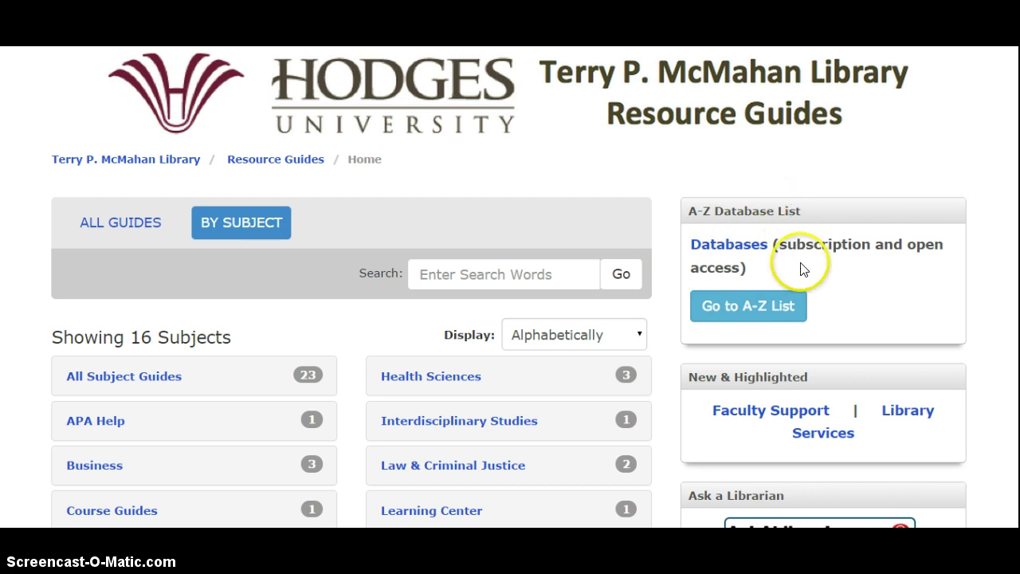
Open the library's A-Z database list from the resource guides home page
{"action": "left_click", "coordinate": [726, 309]}
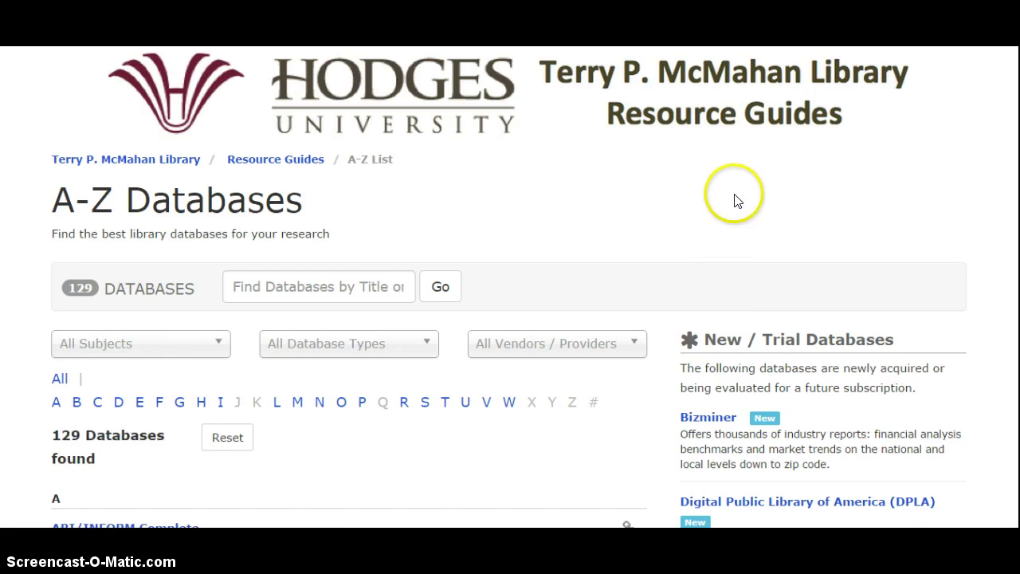
Browse the alphabetical list of all library databases and their descriptions, and return to the filter options above it
{"action": "scroll", "coordinate": [733, 198], "scroll_direction": "down", "scroll_amount": 5}
{"action": "scroll", "coordinate": [737, 199], "scroll_direction": "down", "scroll_amount": 10}
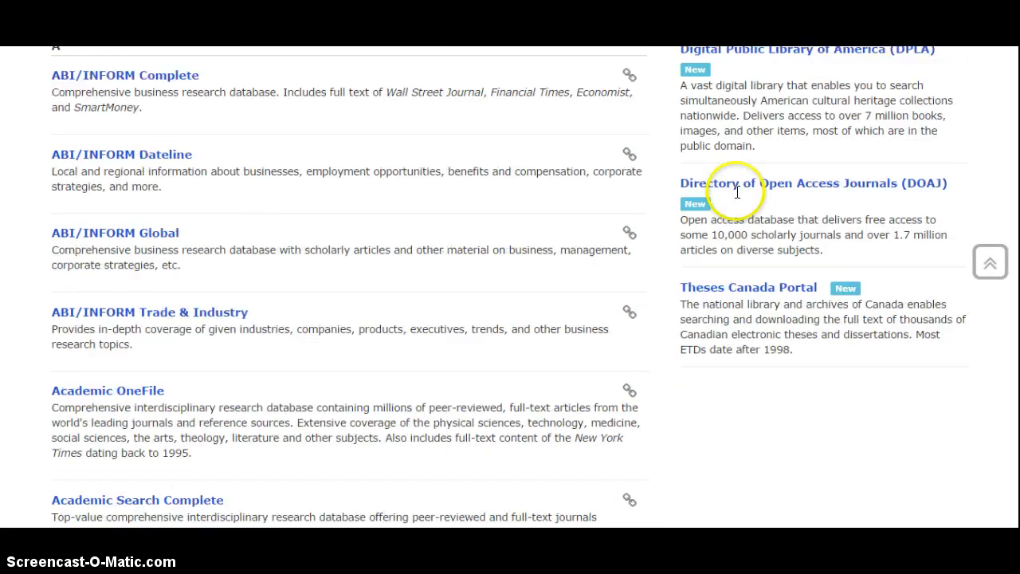
{"action": "scroll", "coordinate": [737, 204], "scroll_direction": "down", "scroll_amount": 16}
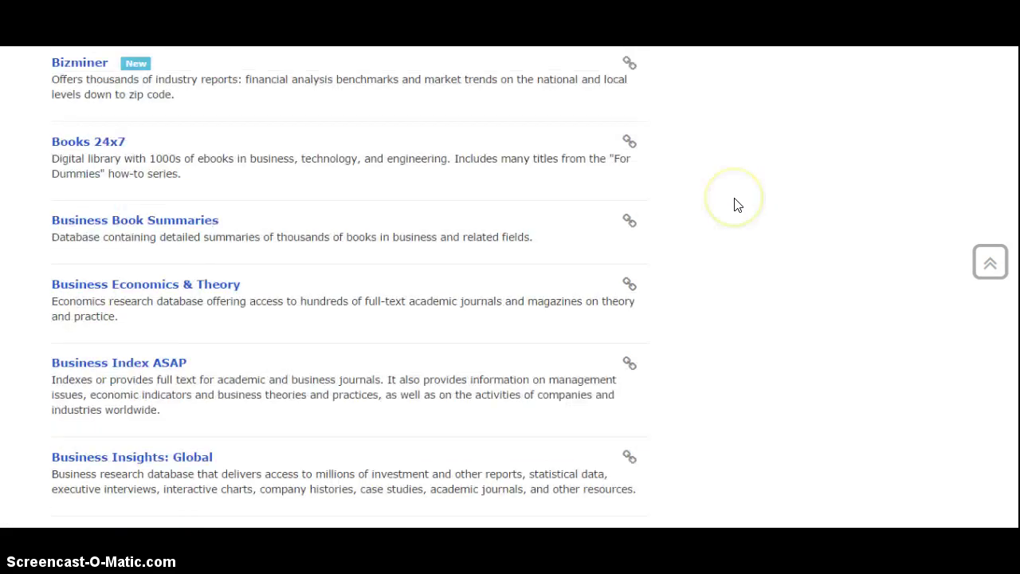
{"action": "scroll", "coordinate": [737, 209], "scroll_direction": "down", "scroll_amount": 20}
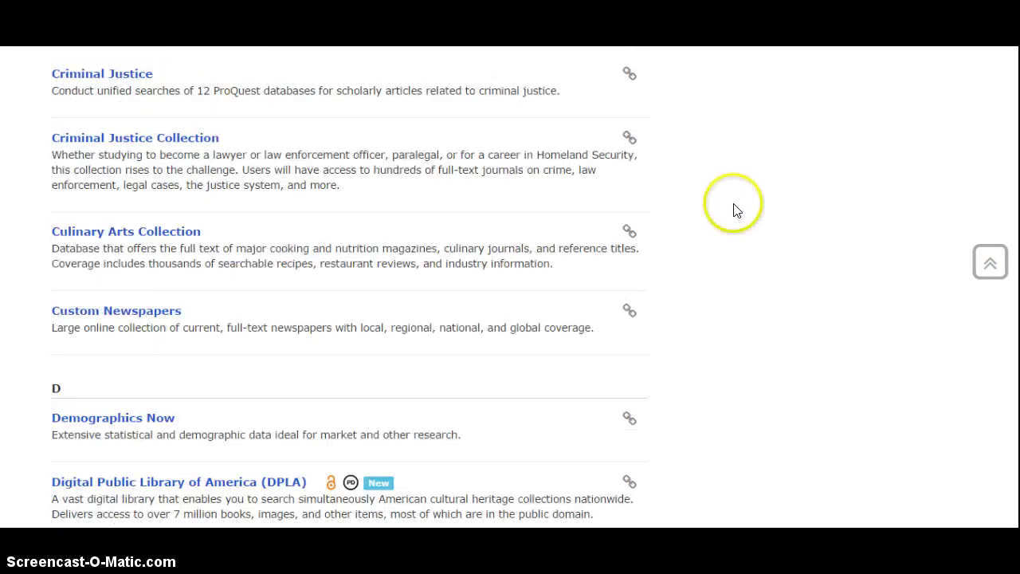
{"action": "scroll", "coordinate": [737, 209], "scroll_direction": "down", "scroll_amount": 20}
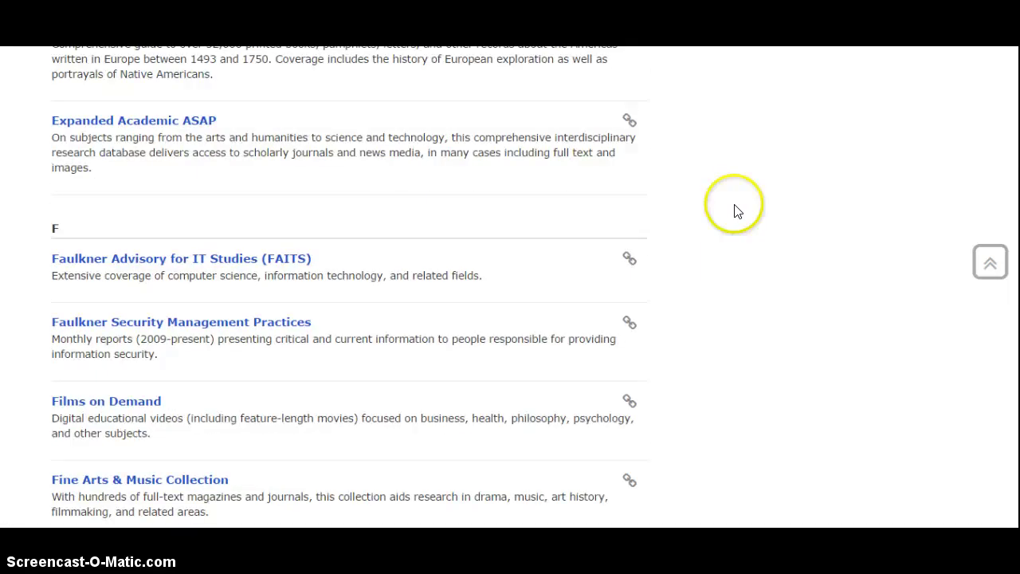
{"action": "scroll", "coordinate": [734, 214], "scroll_direction": "down", "scroll_amount": 10}
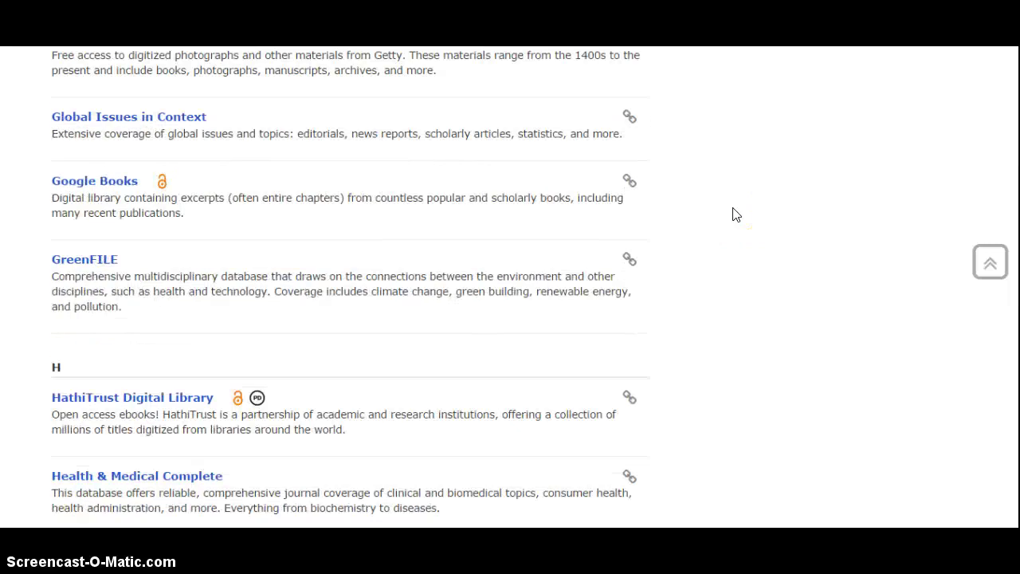
{"action": "scroll", "coordinate": [735, 216], "scroll_direction": "down", "scroll_amount": 12}
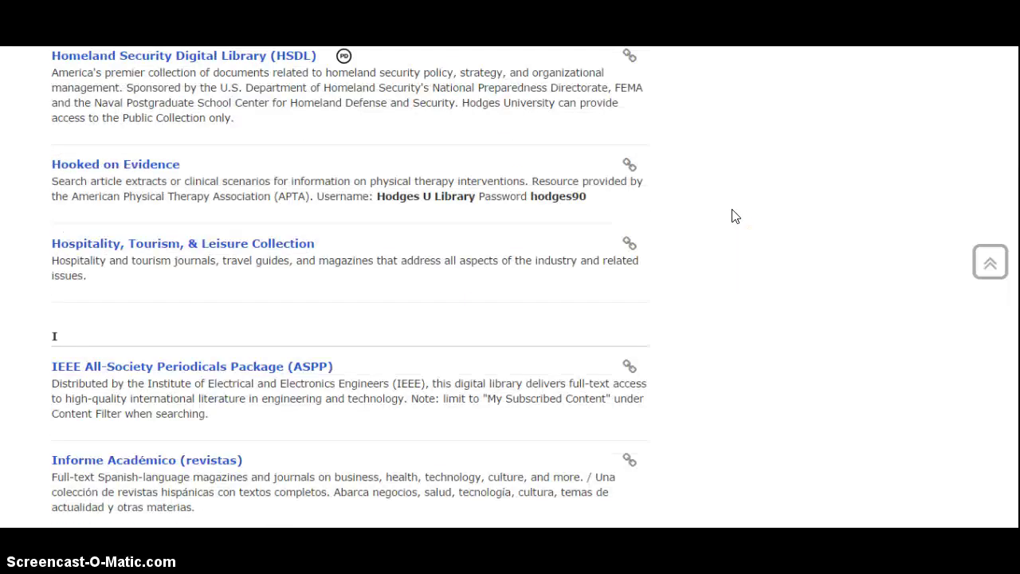
{"action": "scroll", "coordinate": [734, 216], "scroll_direction": "down", "scroll_amount": 10}
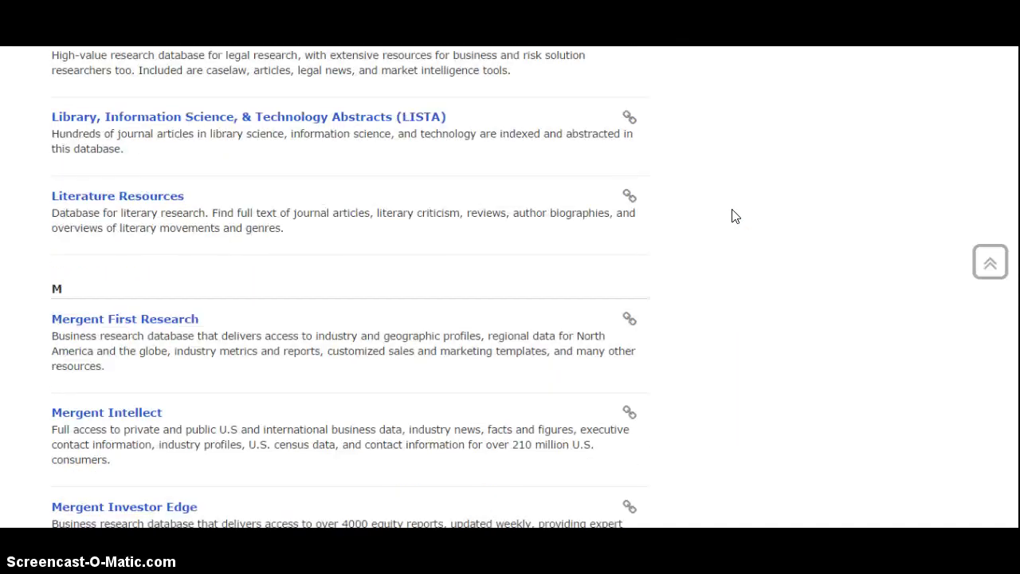
{"action": "scroll", "coordinate": [735, 216], "scroll_direction": "down", "scroll_amount": 10}
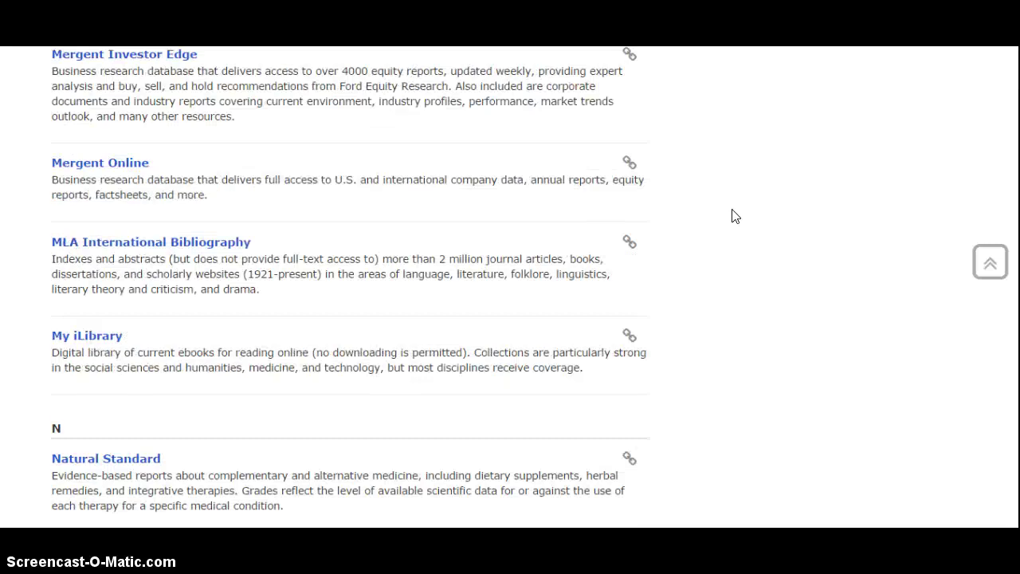
{"action": "scroll", "coordinate": [734, 218], "scroll_direction": "down", "scroll_amount": 4}
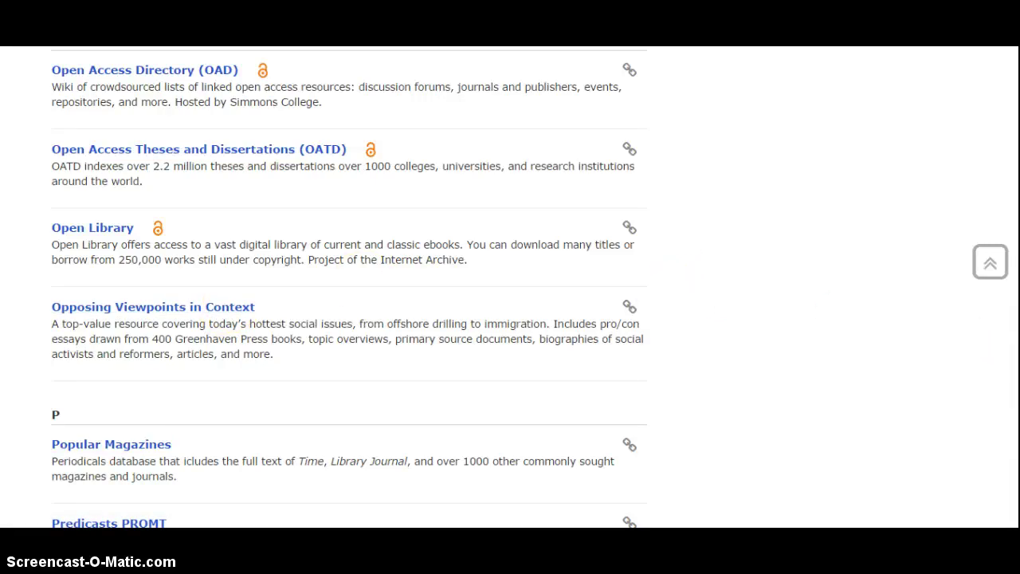
{"action": "scroll", "coordinate": [349, 287], "scroll_direction": "up", "scroll_amount": 20}
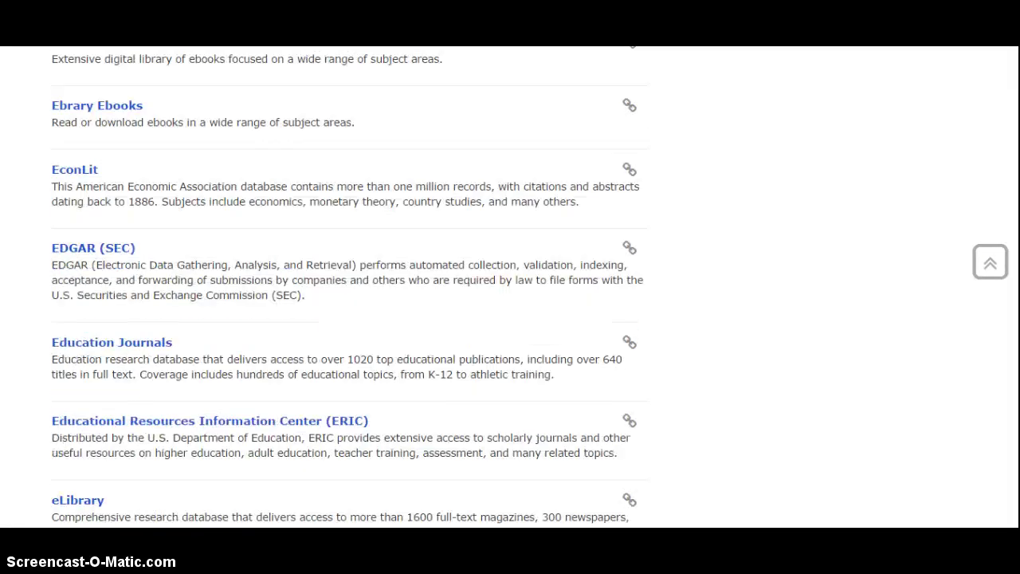
{"action": "scroll", "coordinate": [349, 287], "scroll_direction": "up", "scroll_amount": 20}
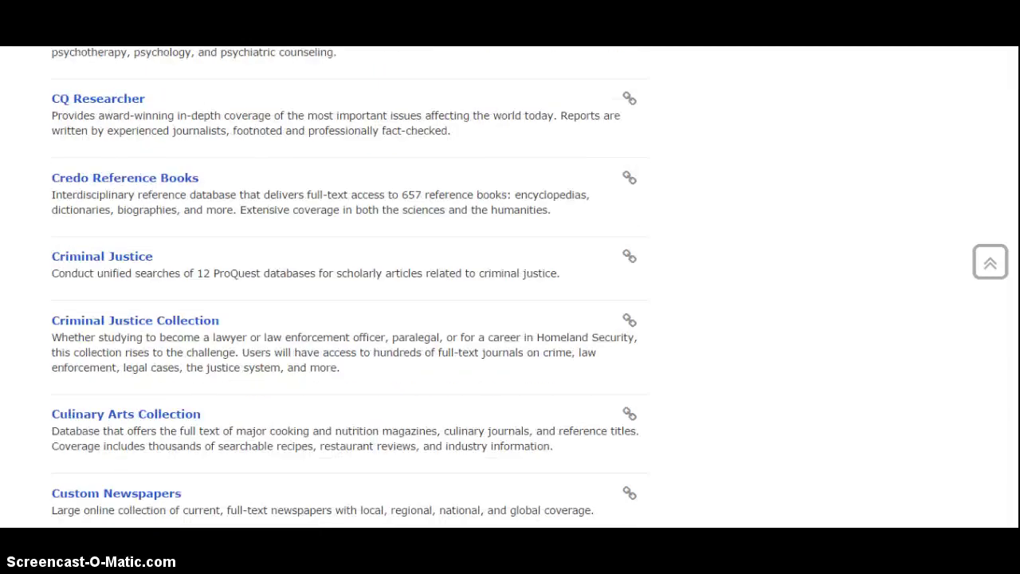
{"action": "scroll", "coordinate": [349, 287], "scroll_direction": "up", "scroll_amount": 20}
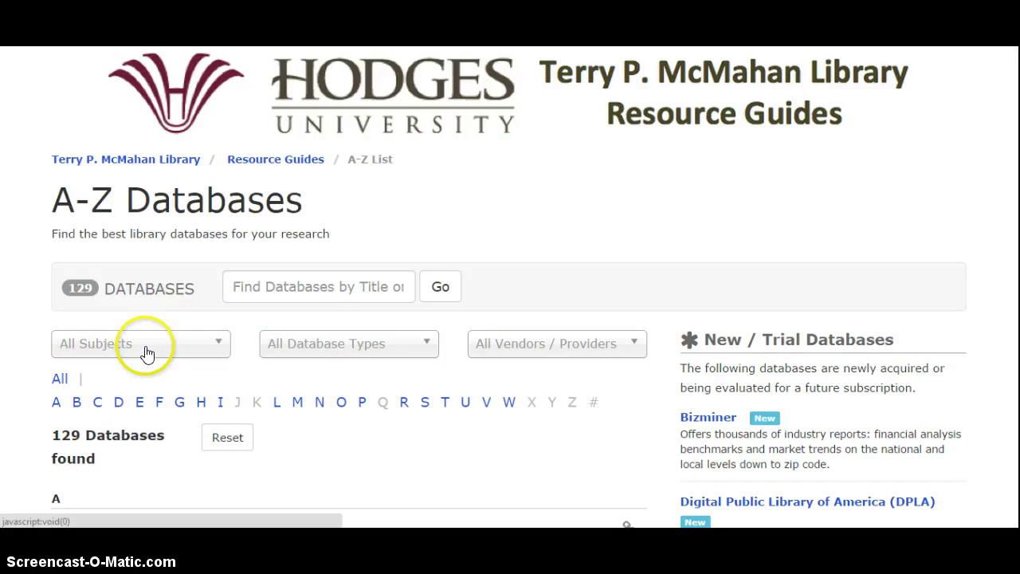
Filter the A-Z database list by the Business subject
{"action": "left_click", "coordinate": [220, 340]}
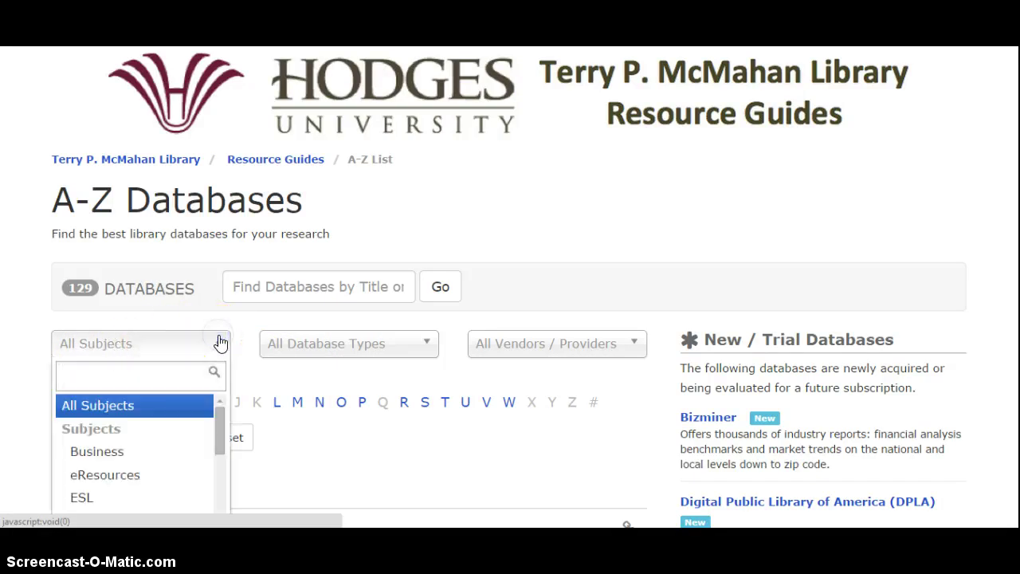
{"action": "scroll", "coordinate": [220, 343], "scroll_direction": "down", "scroll_amount": 1}
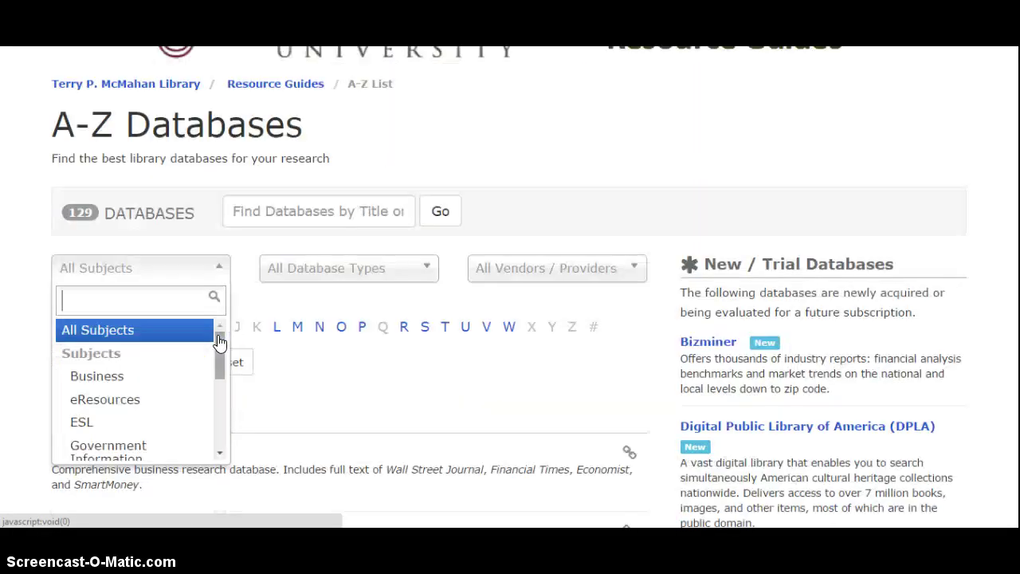
{"action": "scroll", "coordinate": [149, 330], "scroll_direction": "down", "scroll_amount": 1}
{"action": "scroll", "coordinate": [147, 349], "scroll_direction": "up", "scroll_amount": 1}
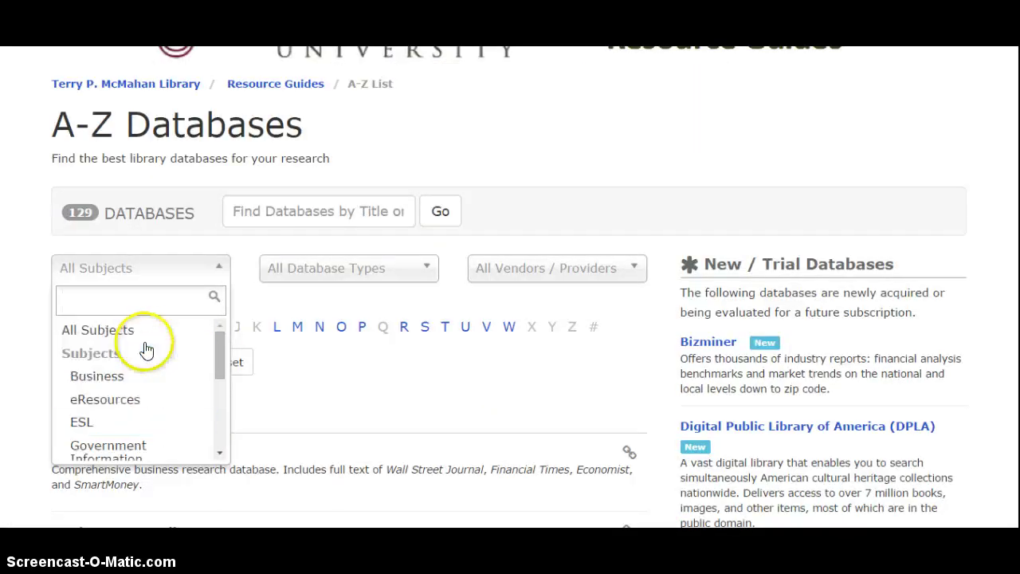
{"action": "left_click", "coordinate": [128, 383]}
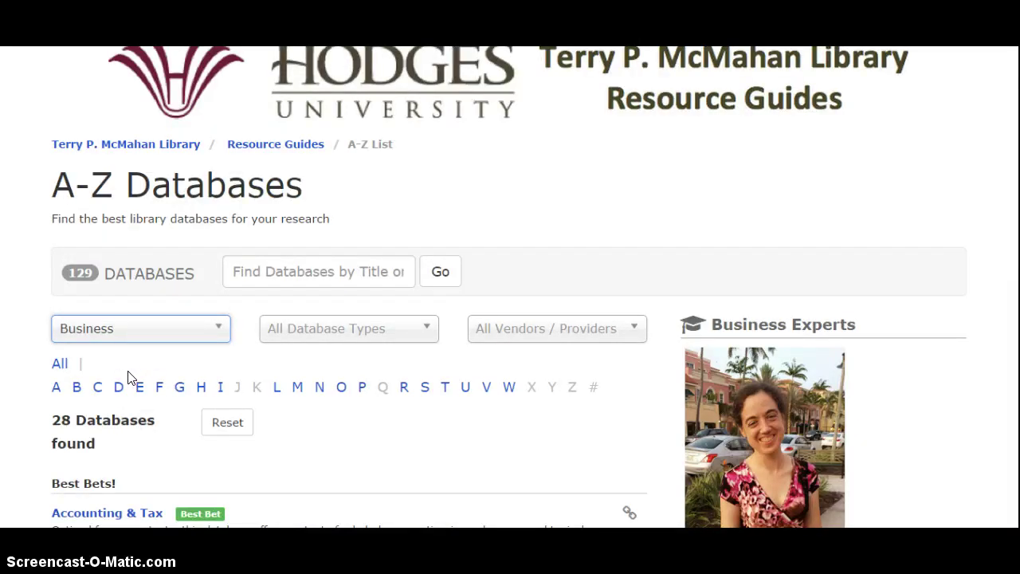
Skim the filtered Business list from the Best Bets down to its last entry and return to the Best Bets
{"action": "scroll", "coordinate": [137, 360], "scroll_direction": "down", "scroll_amount": 2}
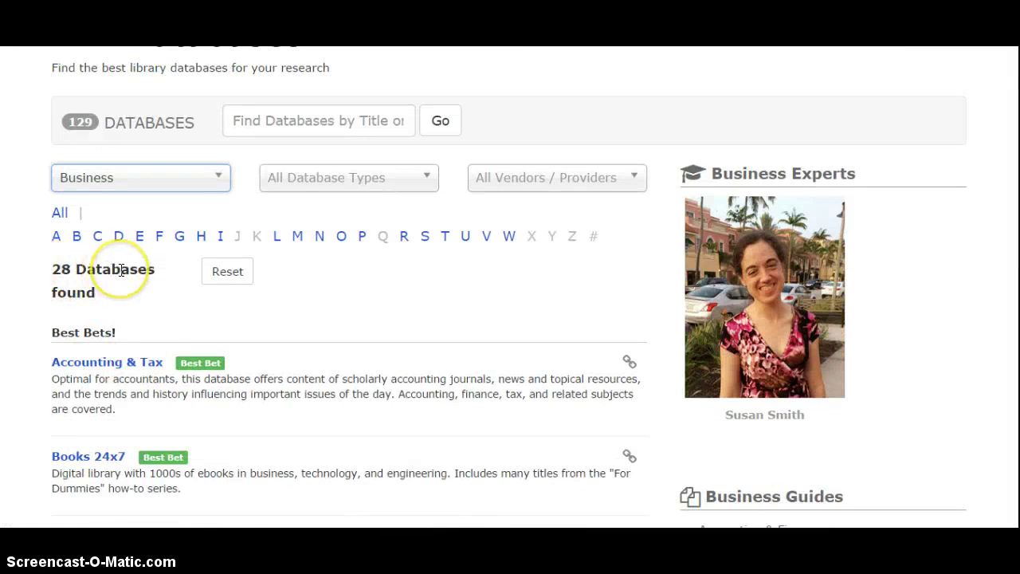
{"action": "scroll", "coordinate": [124, 269], "scroll_direction": "down", "scroll_amount": 2}
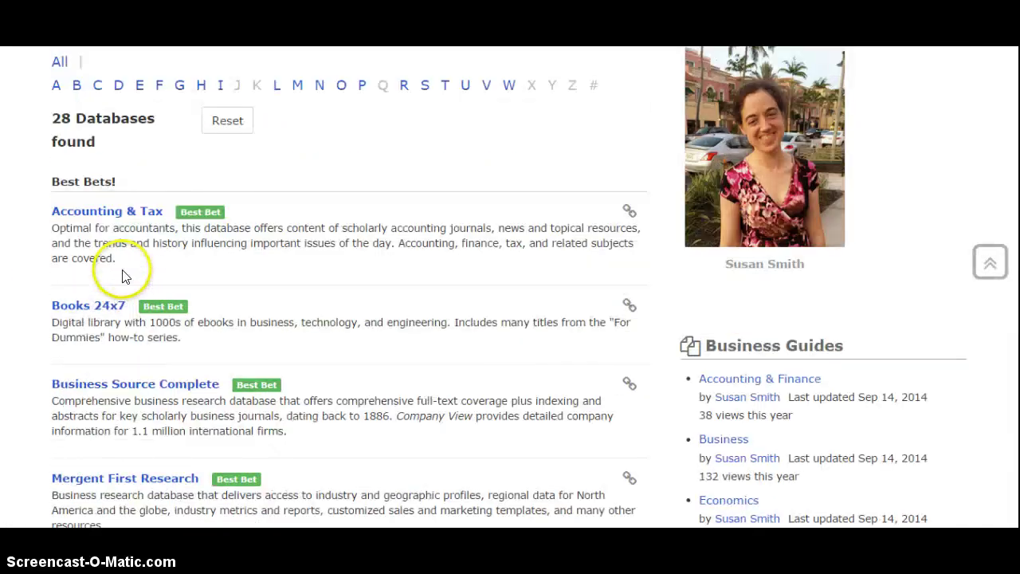
{"action": "scroll", "coordinate": [206, 355], "scroll_direction": "down", "scroll_amount": 8}
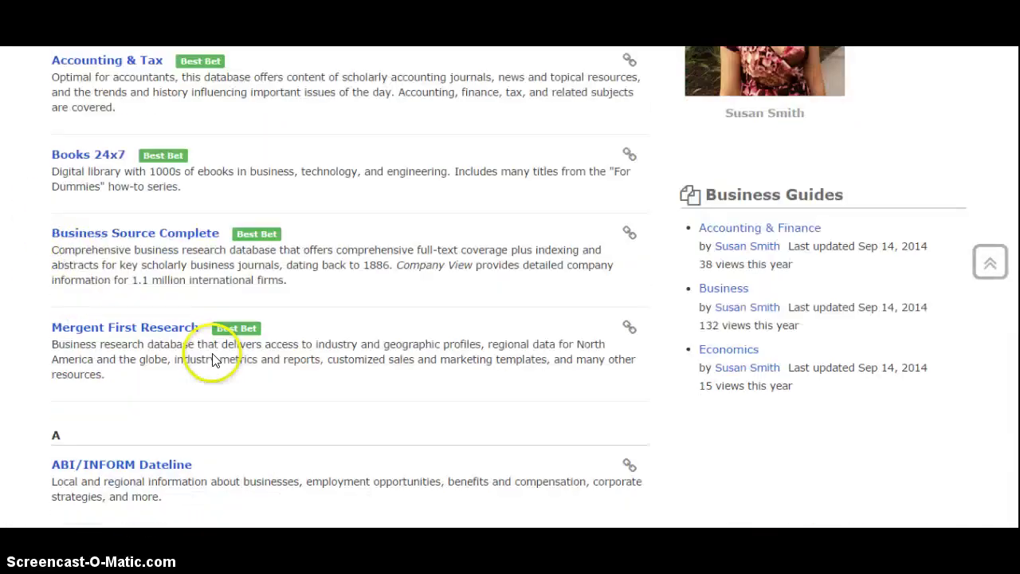
{"action": "scroll", "coordinate": [203, 353], "scroll_direction": "down", "scroll_amount": 16}
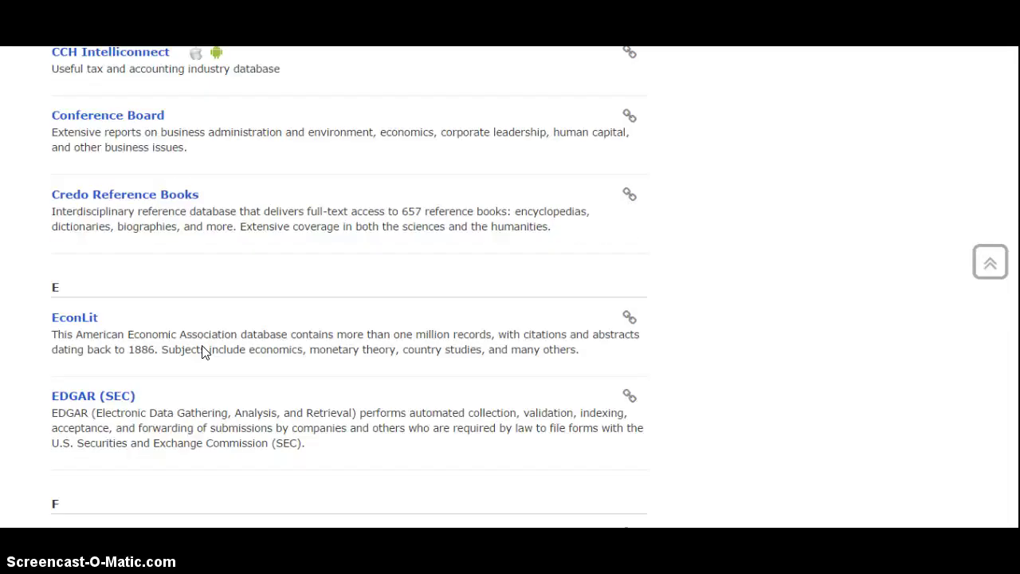
{"action": "scroll", "coordinate": [204, 353], "scroll_direction": "down", "scroll_amount": 9}
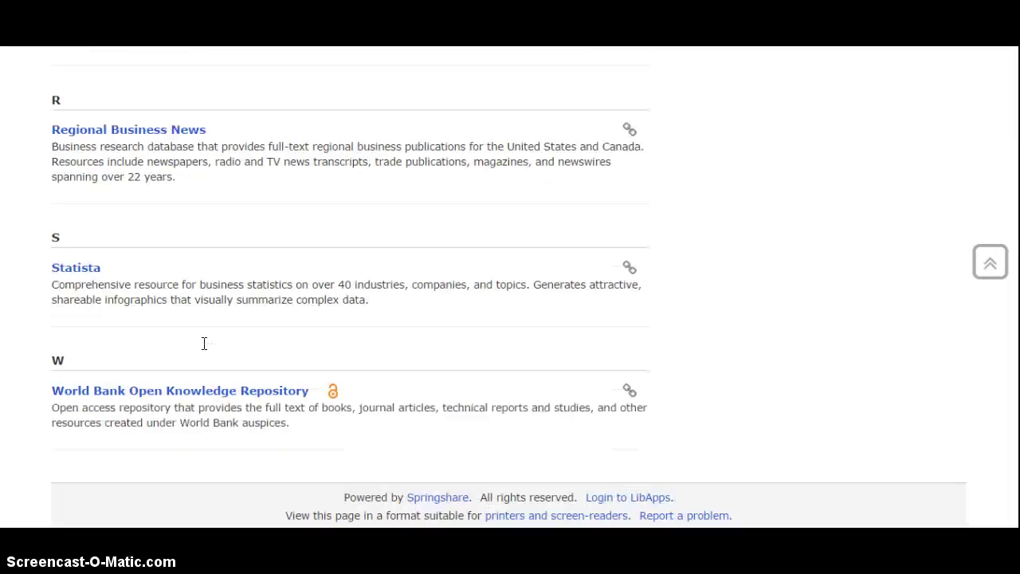
{"action": "scroll", "coordinate": [206, 349], "scroll_direction": "up", "scroll_amount": 20}
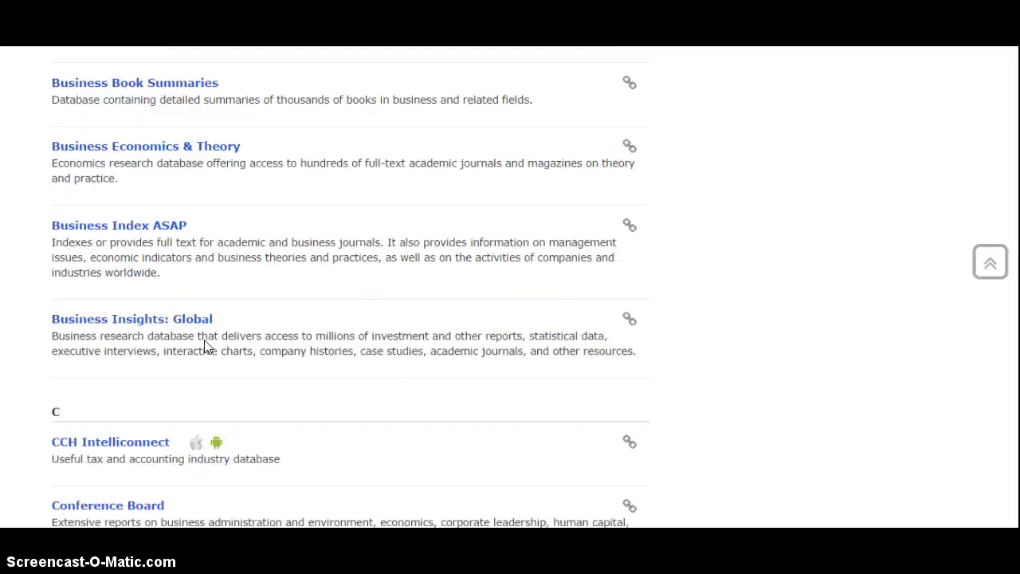
{"action": "scroll", "coordinate": [204, 346], "scroll_direction": "up", "scroll_amount": 9}
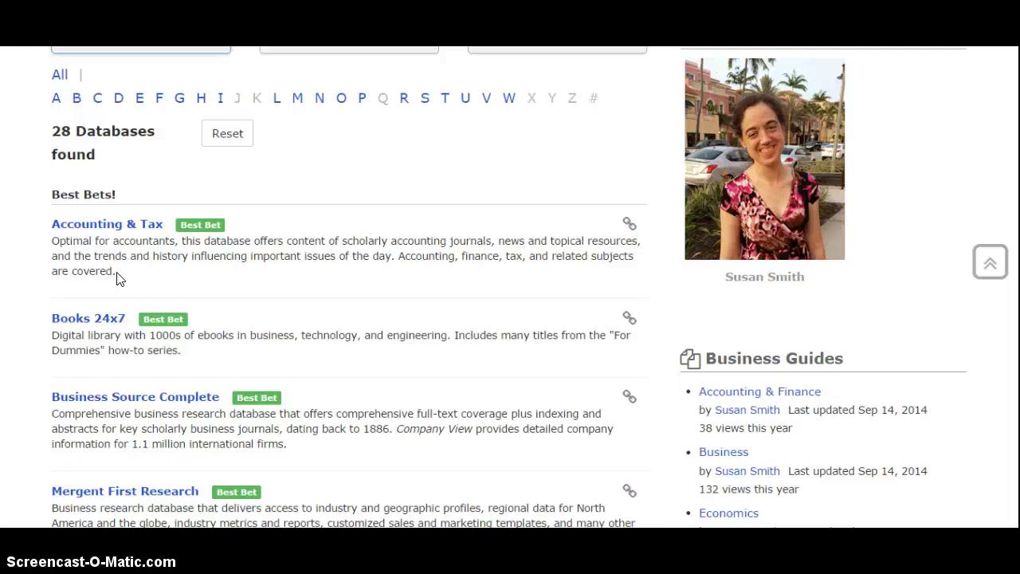
Examine the Best Bets and the descriptions of the alphabetically listed Business databases, from ABI/INFORM Dateline to Statista
{"action": "scroll", "coordinate": [117, 277], "scroll_direction": "down", "scroll_amount": 1}
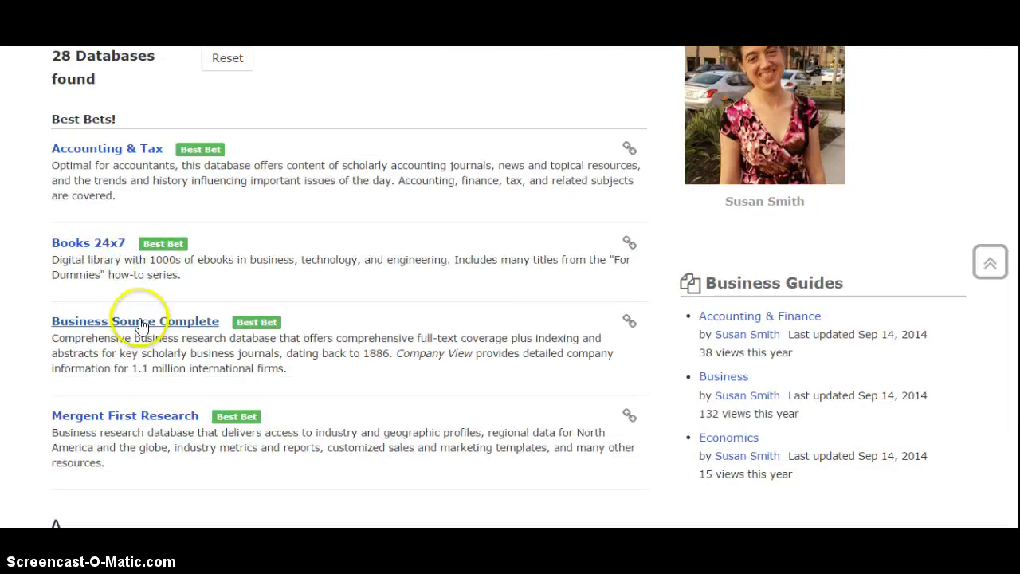
{"action": "scroll", "coordinate": [223, 294], "scroll_direction": "down", "scroll_amount": 2}
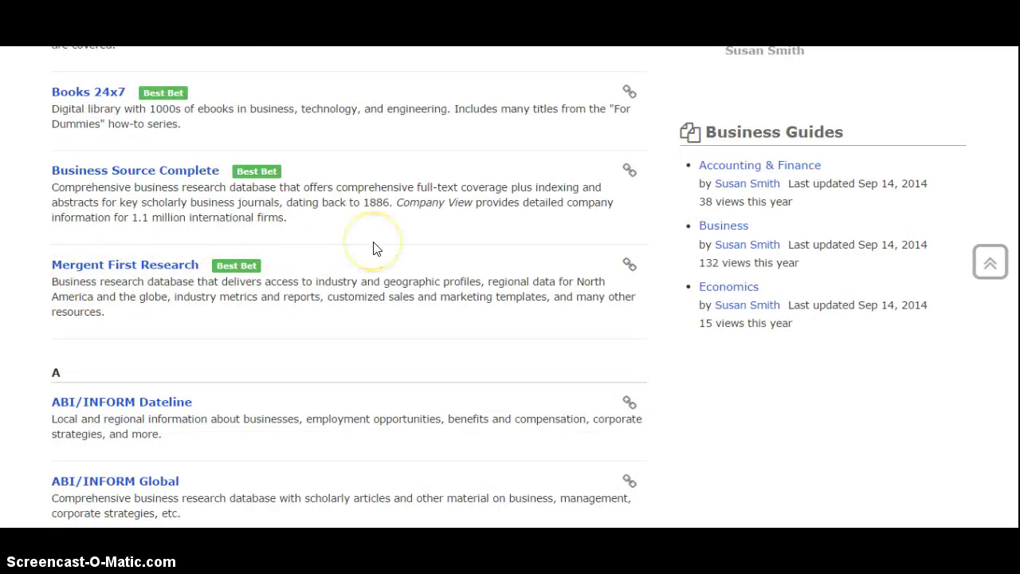
{"action": "scroll", "coordinate": [377, 249], "scroll_direction": "down", "scroll_amount": 4}
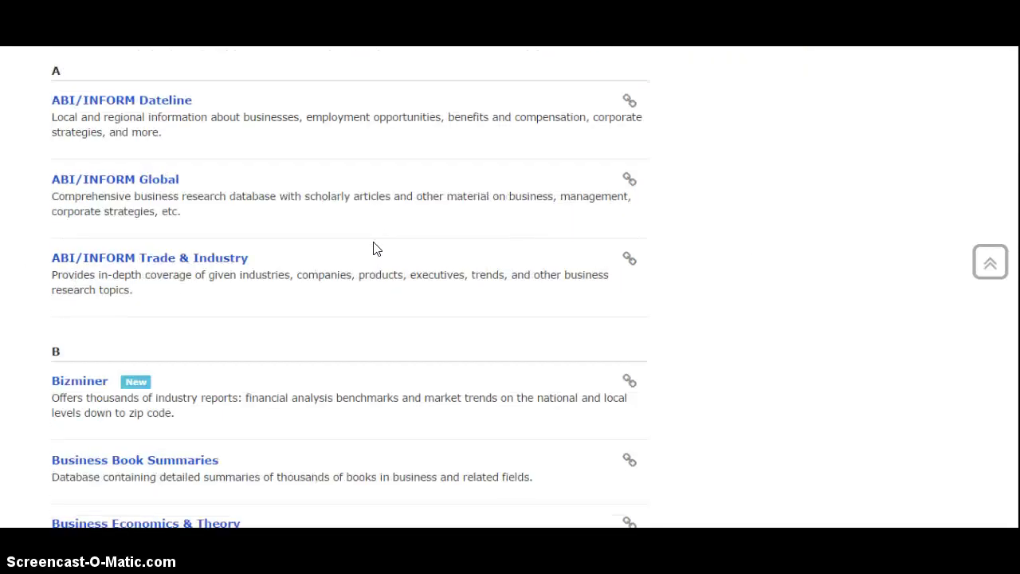
{"action": "scroll", "coordinate": [375, 243], "scroll_direction": "down", "scroll_amount": 6}
{"action": "scroll", "coordinate": [375, 248], "scroll_direction": "up", "scroll_amount": 6}
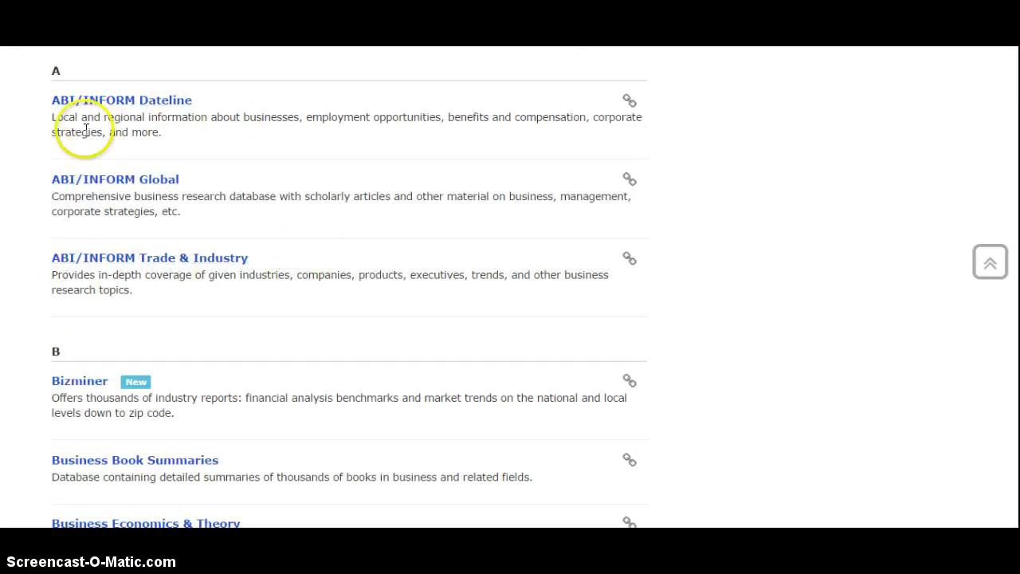
{"action": "scroll", "coordinate": [332, 220], "scroll_direction": "down", "scroll_amount": 1}
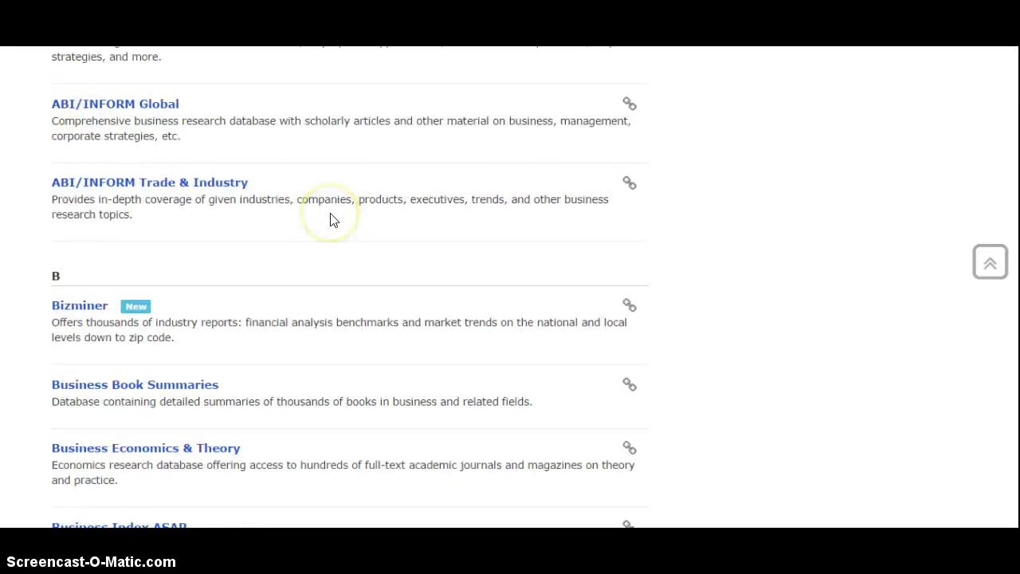
{"action": "scroll", "coordinate": [333, 221], "scroll_direction": "down", "scroll_amount": 5}
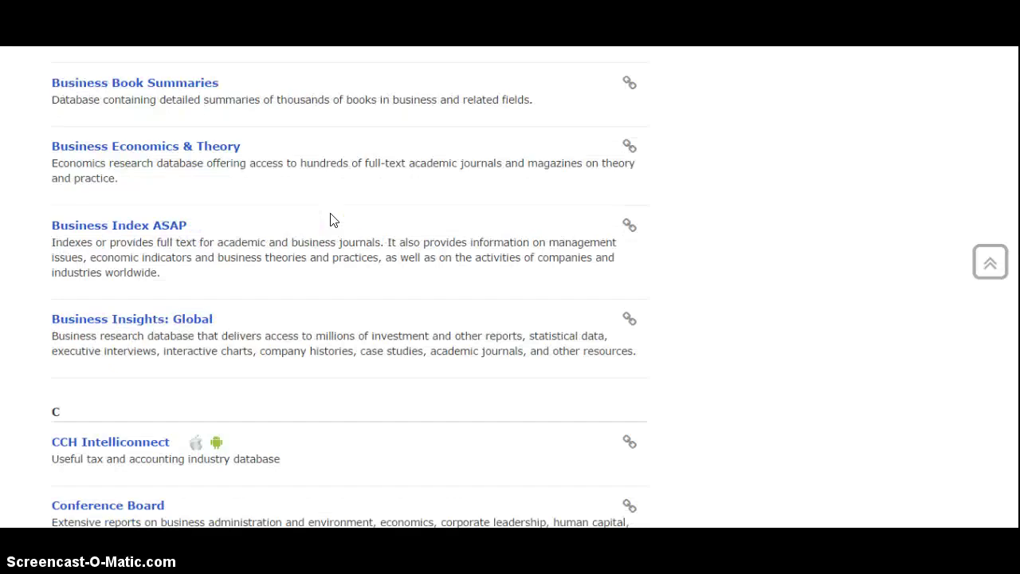
{"action": "scroll", "coordinate": [333, 221], "scroll_direction": "down", "scroll_amount": 7}
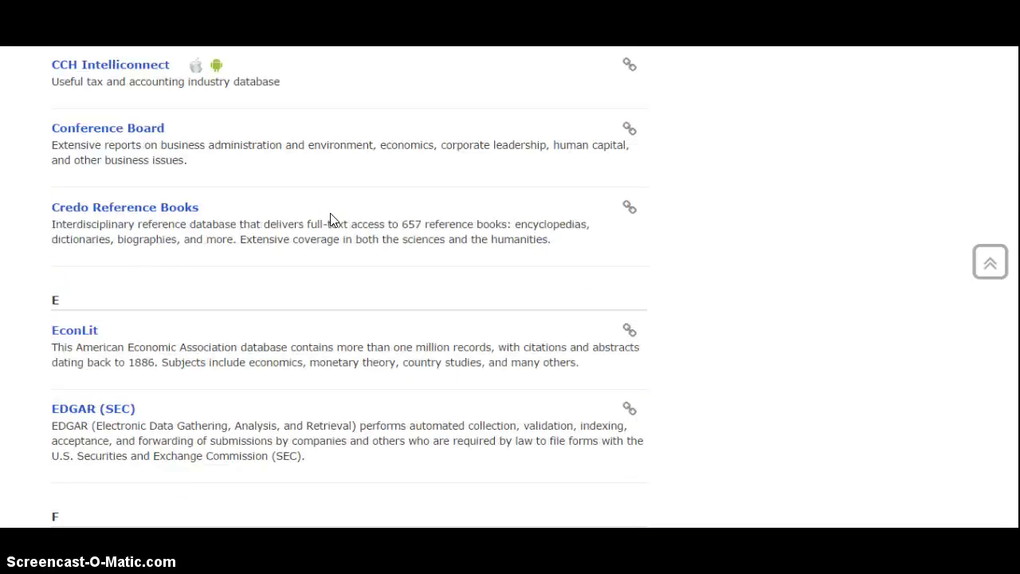
{"action": "scroll", "coordinate": [332, 220], "scroll_direction": "down", "scroll_amount": 5}
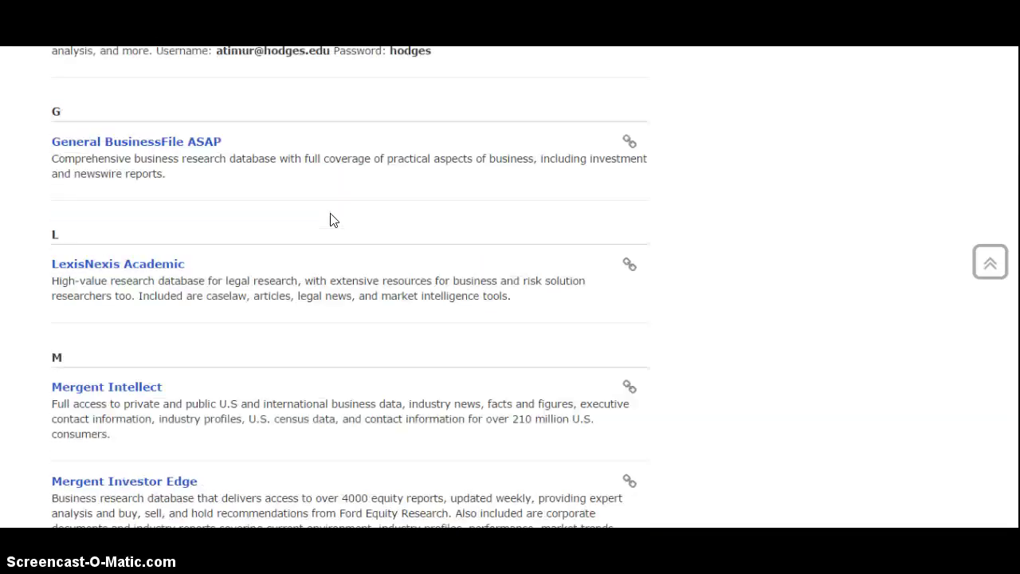
{"action": "scroll", "coordinate": [332, 221], "scroll_direction": "down", "scroll_amount": 6}
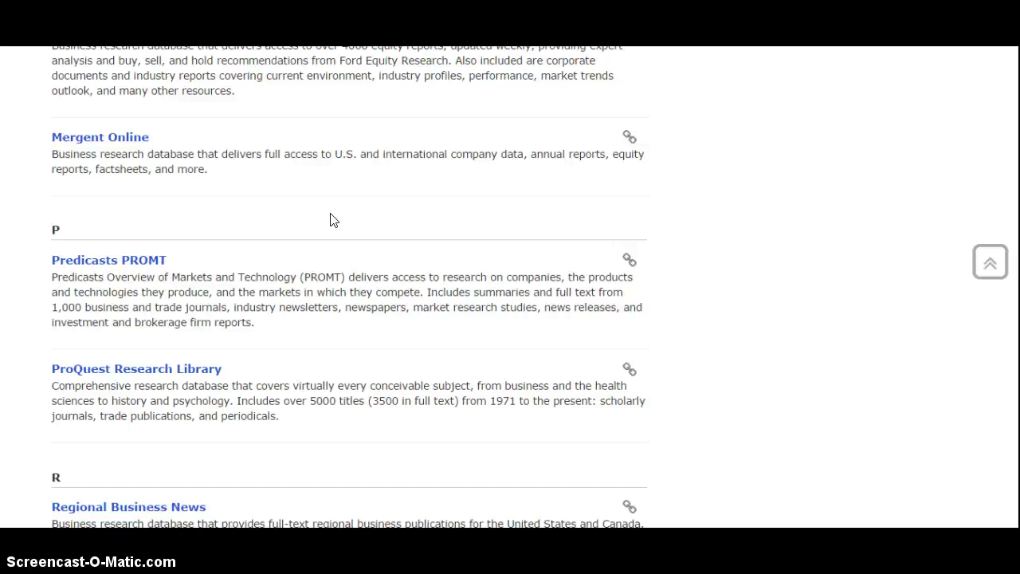
{"action": "scroll", "coordinate": [332, 220], "scroll_direction": "down", "scroll_amount": 2}
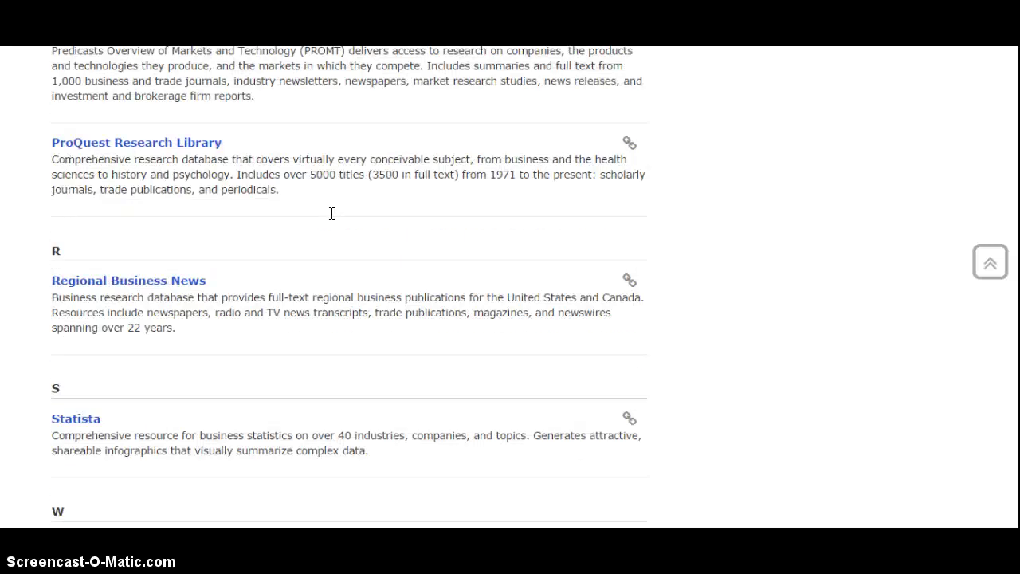
{"action": "scroll", "coordinate": [333, 213], "scroll_direction": "up", "scroll_amount": 15}
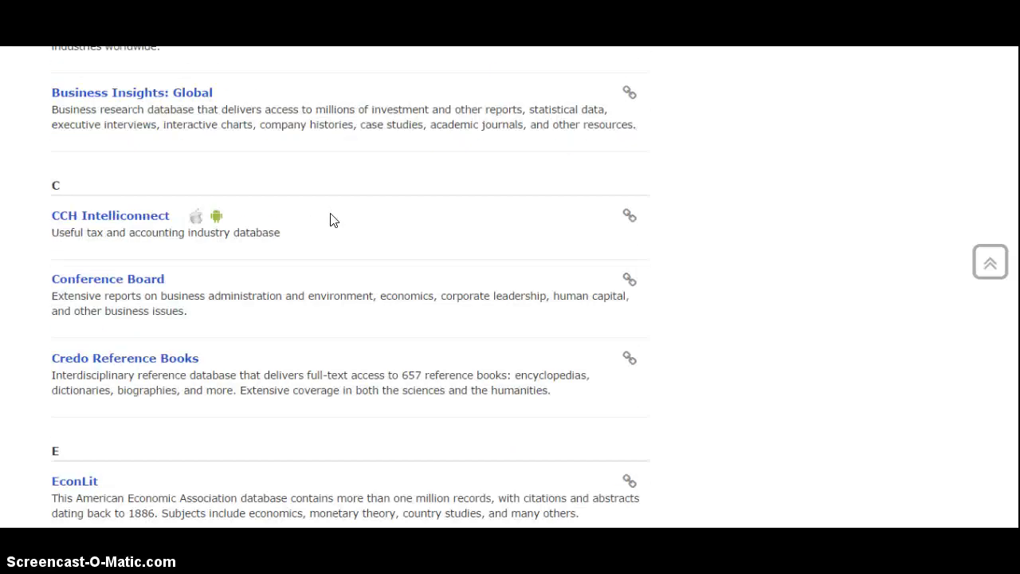
Open the ABI/INFORM Global database from the Business list and log in with the MyHUgo username and password
{"action": "scroll", "coordinate": [332, 221], "scroll_direction": "up", "scroll_amount": 8}
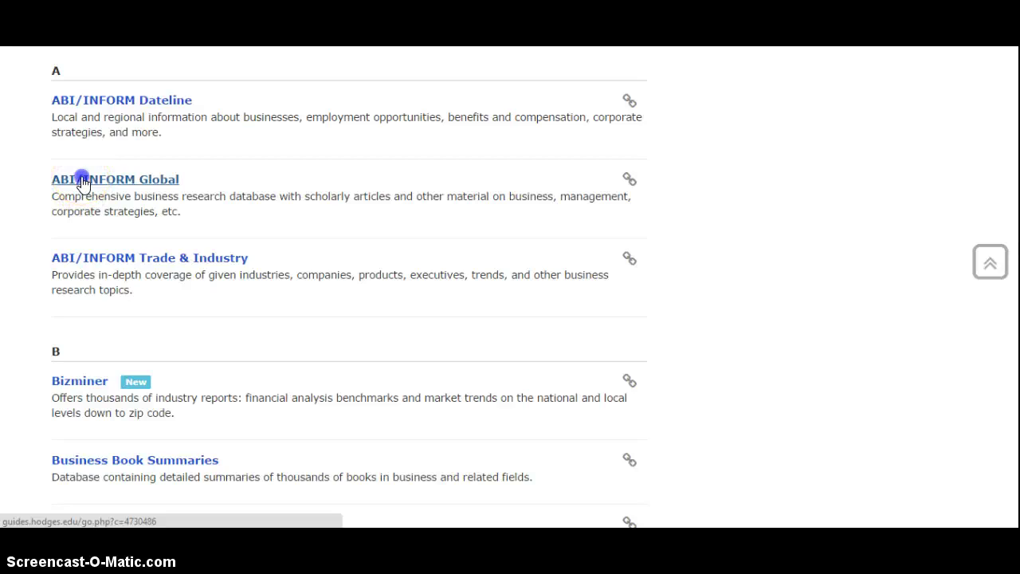
{"action": "left_click", "coordinate": [83, 182]}
{"action": "left_click", "coordinate": [349, 182]}
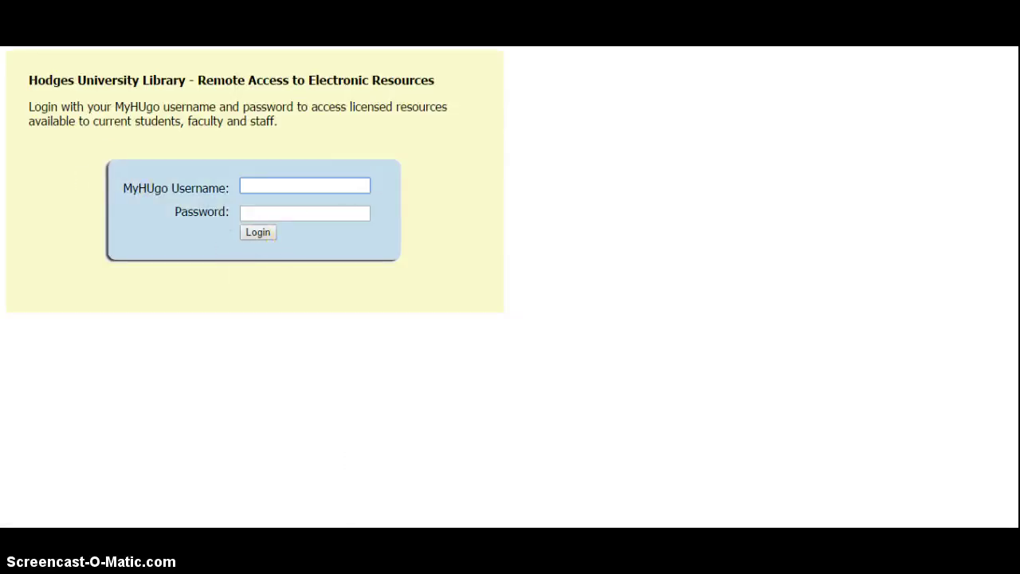
{"action": "type", "text": "ssm"}
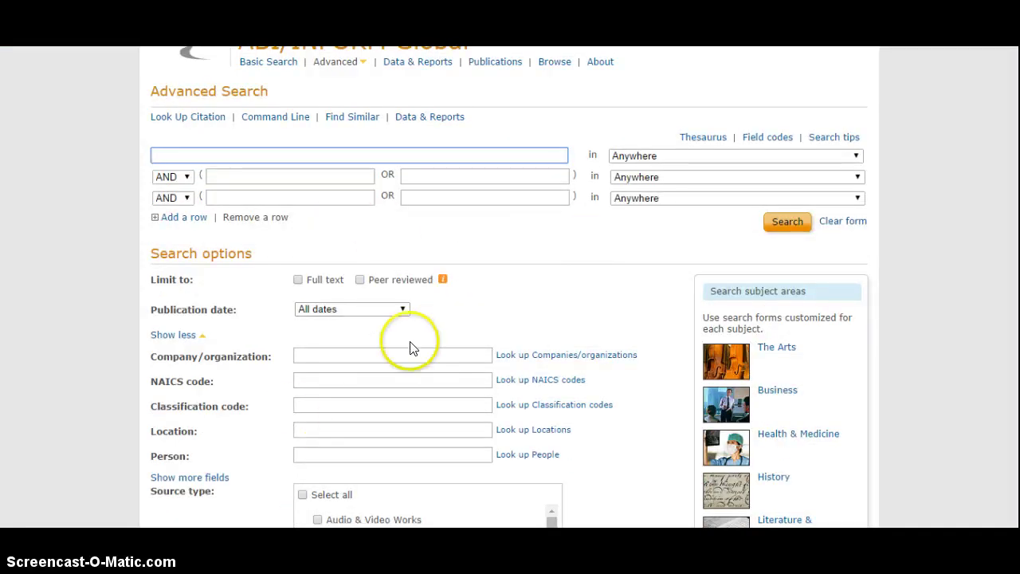
Limit the advanced search to full text, and switch the Peer reviewed limit on and off again
{"action": "left_click", "coordinate": [298, 281]}
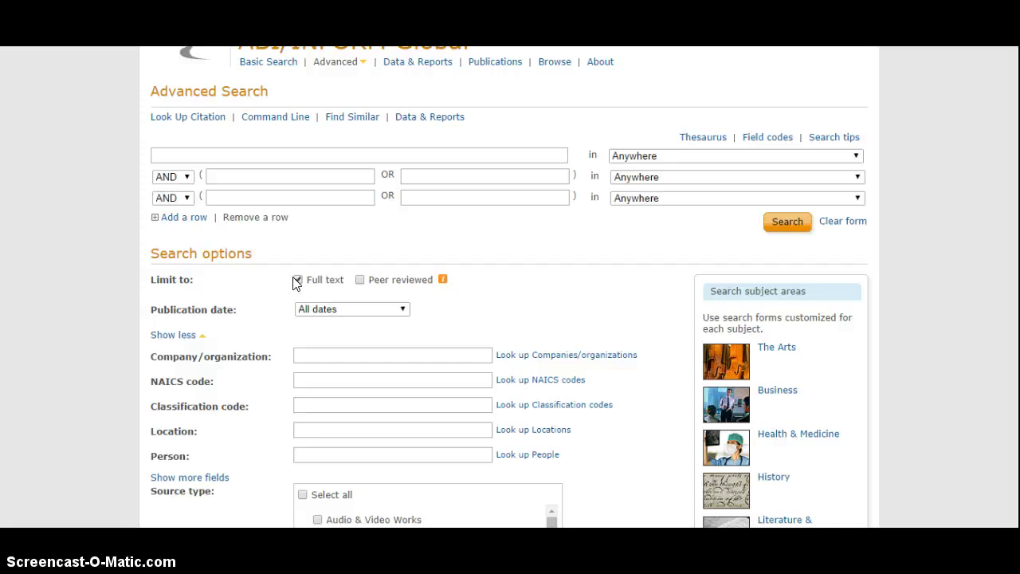
{"action": "left_click", "coordinate": [360, 280]}
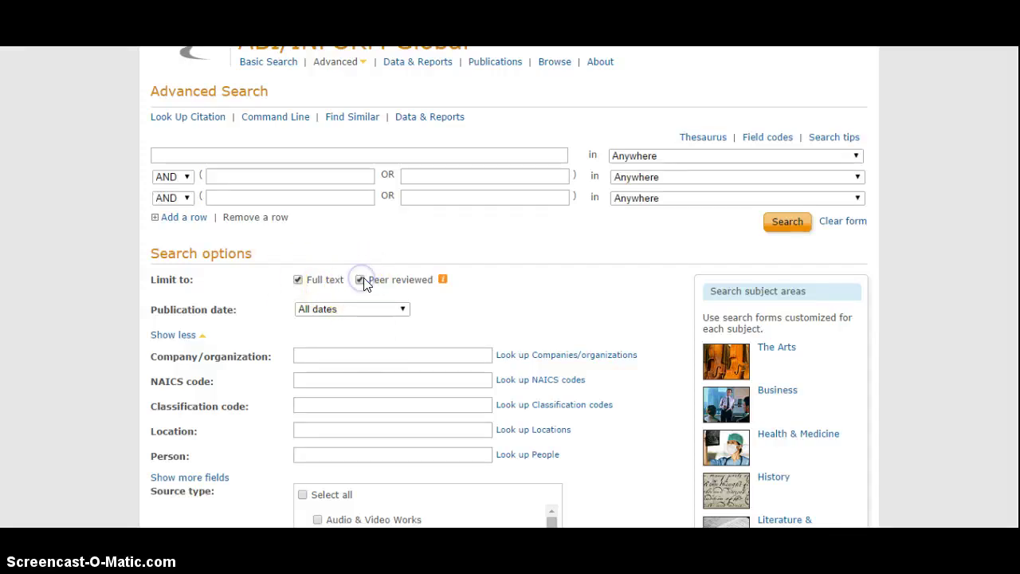
{"action": "left_click", "coordinate": [365, 330]}
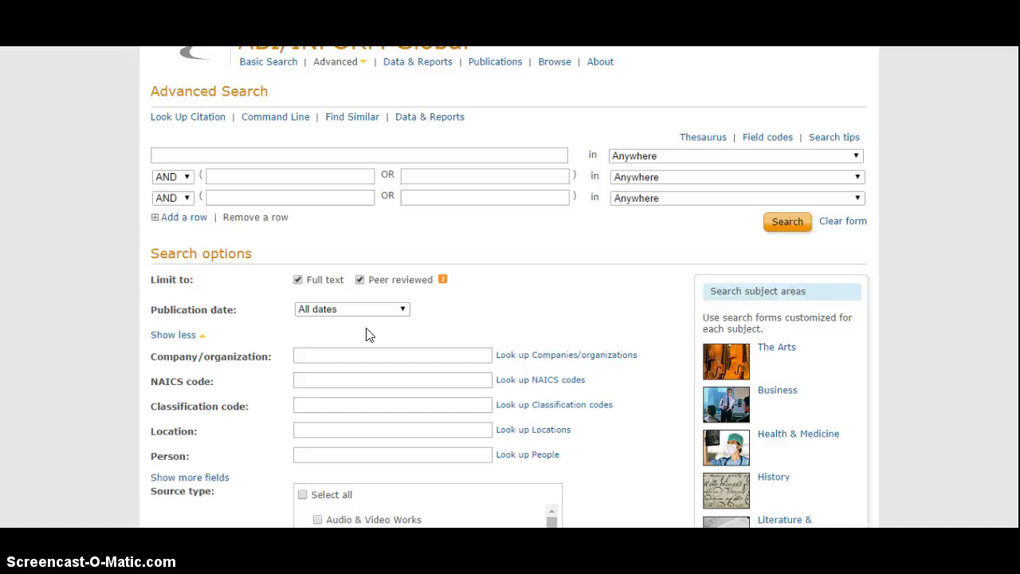
{"action": "left_click", "coordinate": [359, 280]}
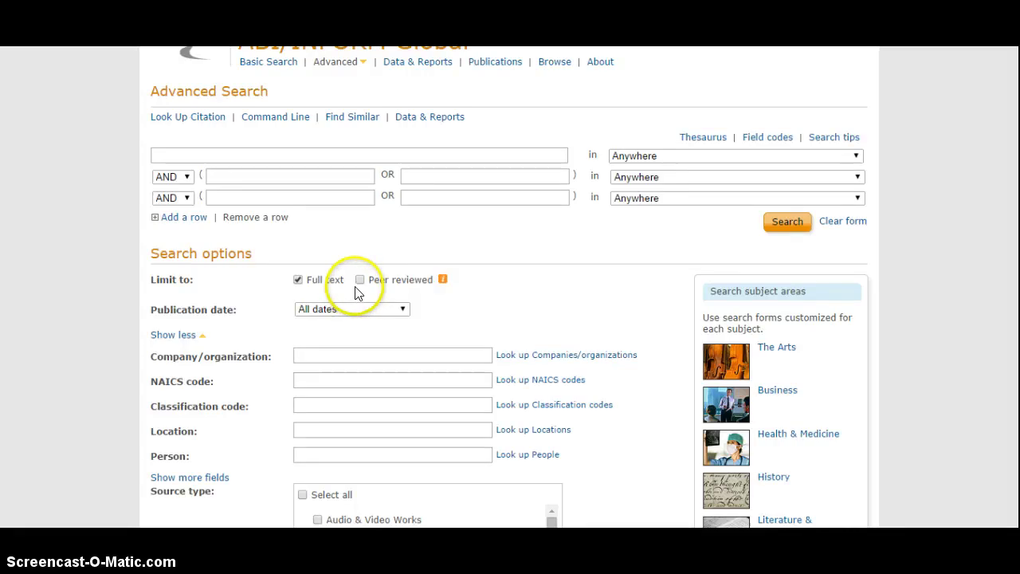
Search ABI/INFORM Global for "gender and leadership" anywhere in the documents
{"action": "left_click", "coordinate": [375, 155]}
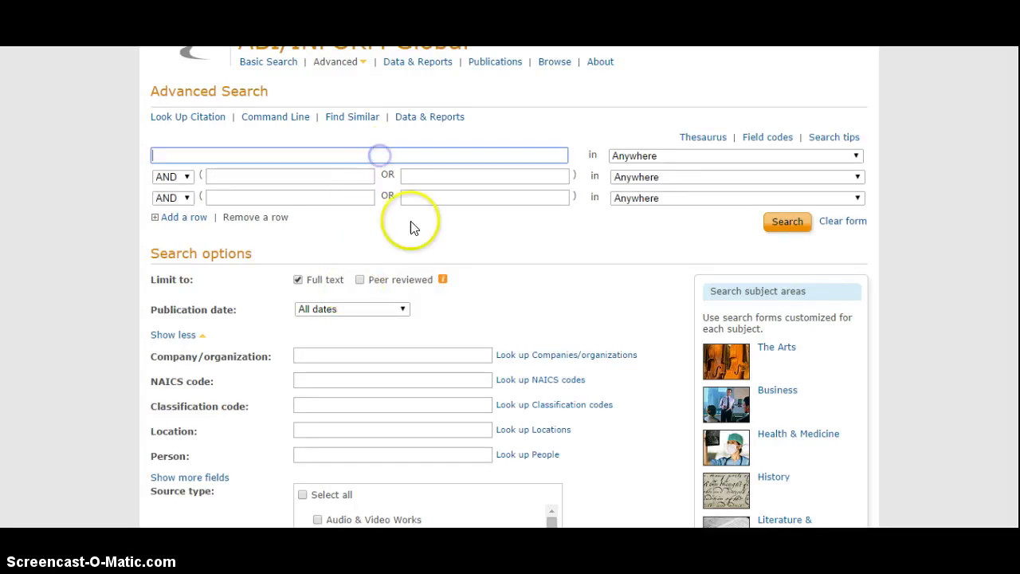
{"action": "type", "text": "ge"}
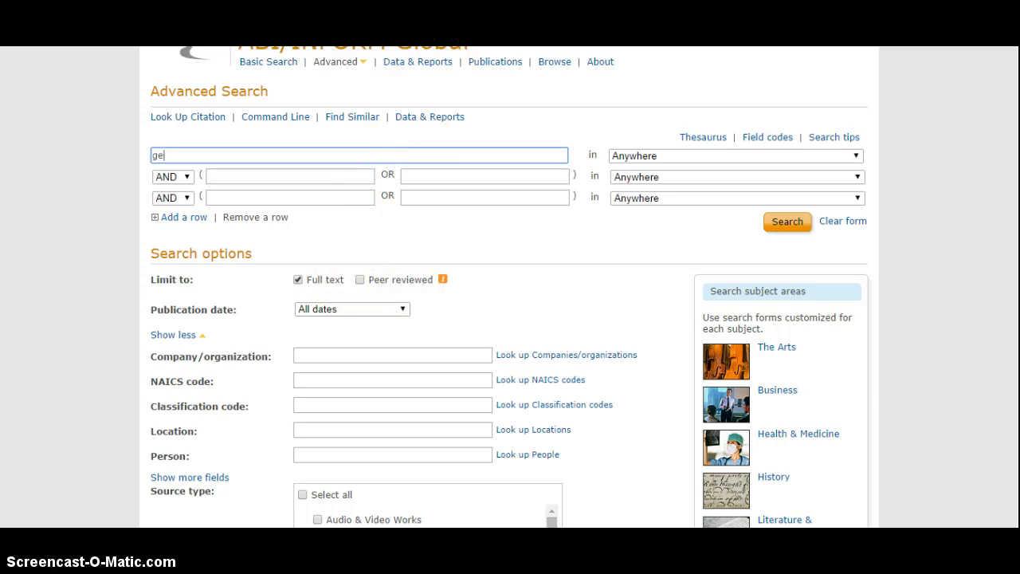
{"action": "type", "text": "nder and "}
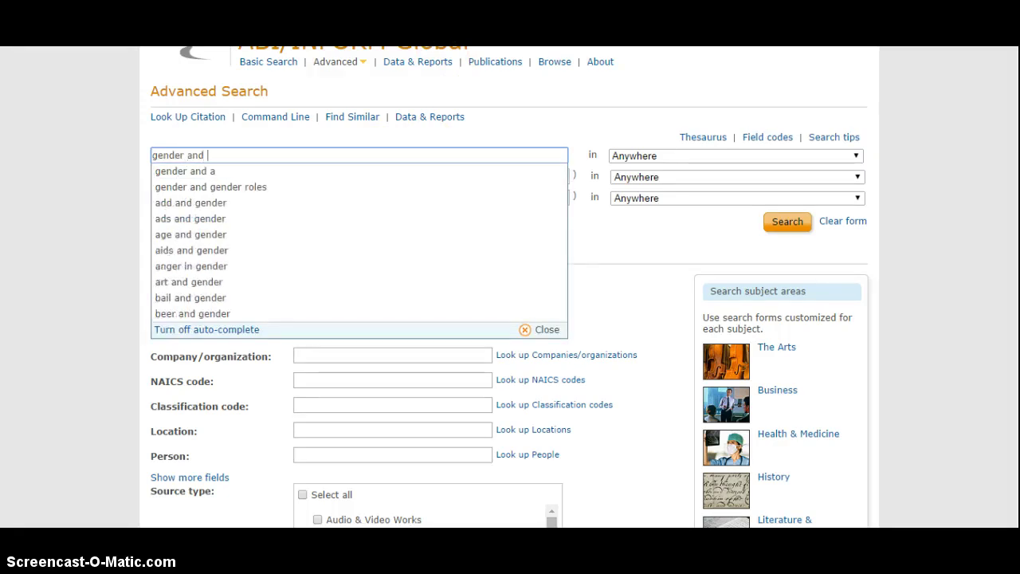
{"action": "type", "text": "leadershi"}
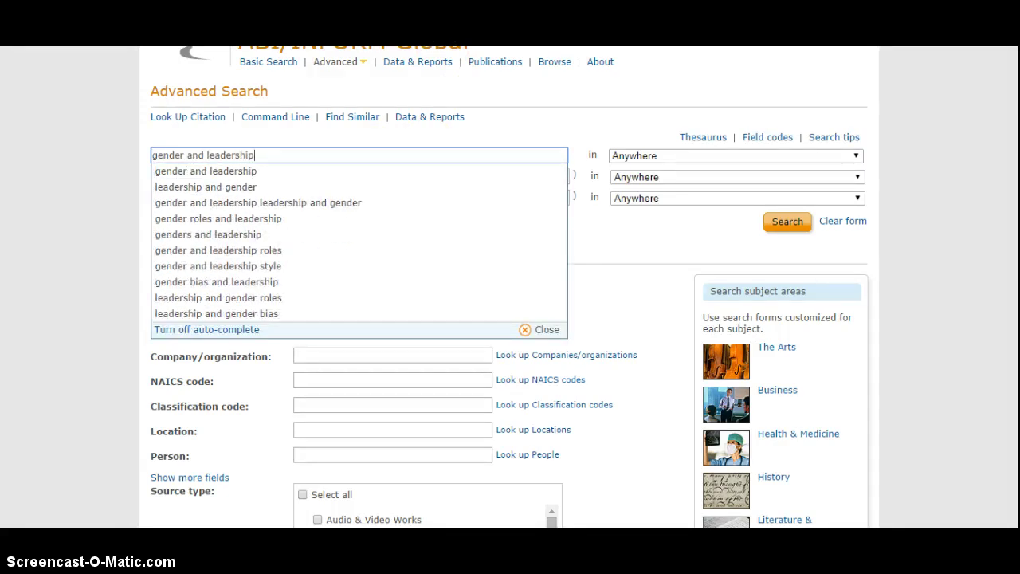
{"action": "type", "text": "p"}
{"action": "key", "text": "Return"}
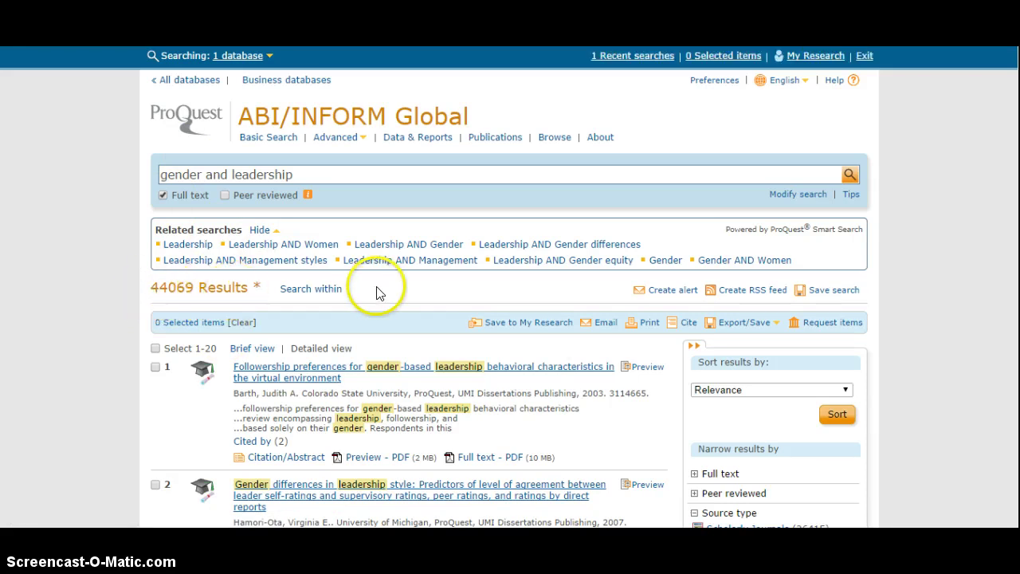
Examine the search results from the first entry down to about the sixteenth, including their source types and full-text links
{"action": "scroll", "coordinate": [424, 280], "scroll_direction": "down", "scroll_amount": 1}
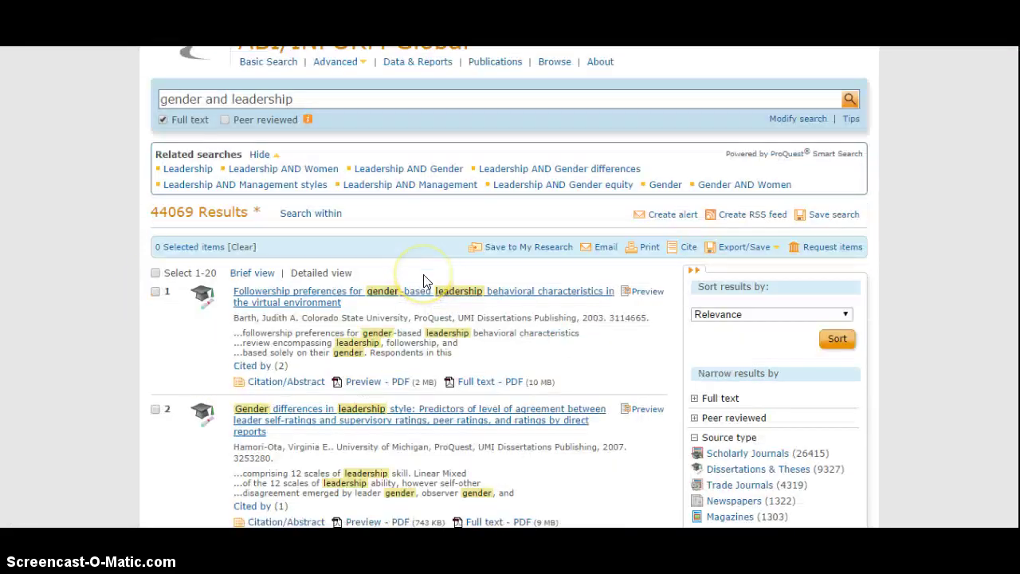
{"action": "scroll", "coordinate": [424, 280], "scroll_direction": "down", "scroll_amount": 1}
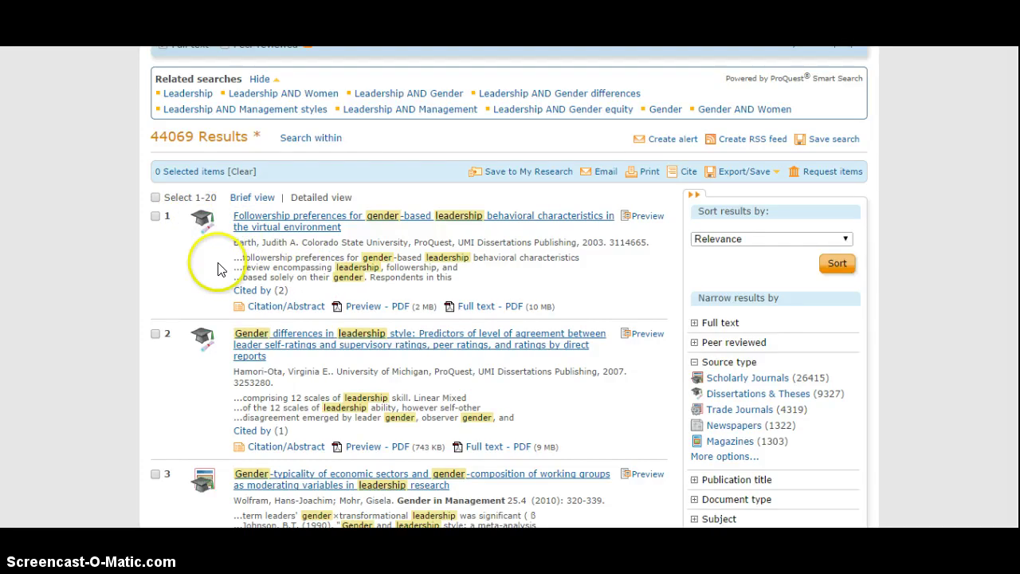
{"action": "scroll", "coordinate": [221, 268], "scroll_direction": "down", "scroll_amount": 4}
{"action": "scroll", "coordinate": [221, 268], "scroll_direction": "down", "scroll_amount": 10}
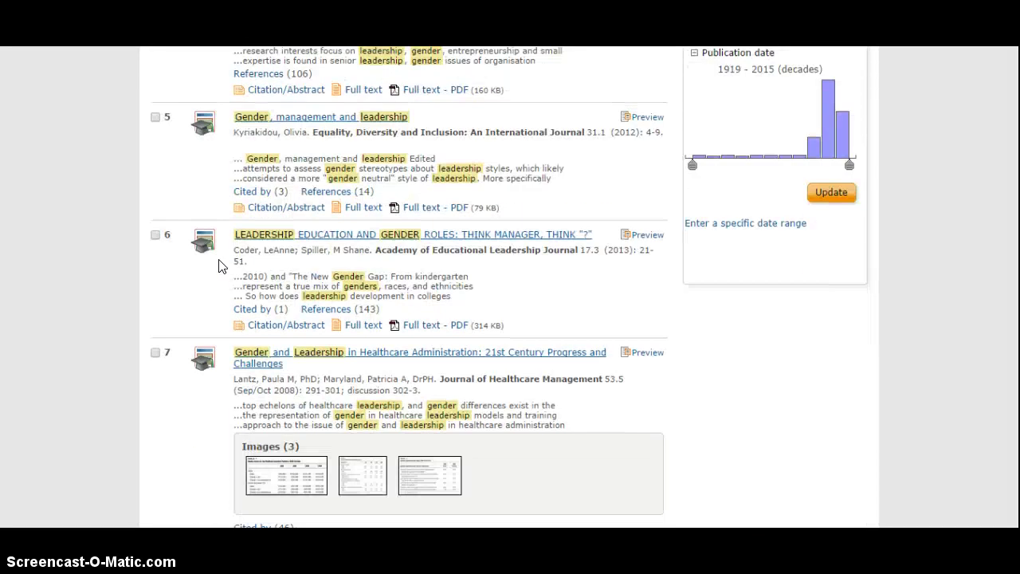
{"action": "scroll", "coordinate": [215, 268], "scroll_direction": "down", "scroll_amount": 6}
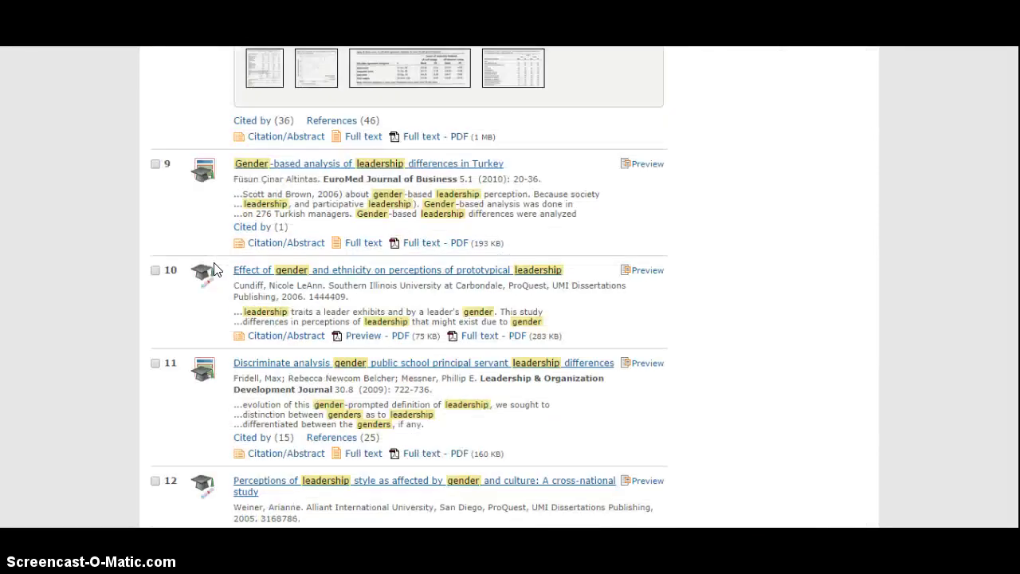
{"action": "scroll", "coordinate": [213, 269], "scroll_direction": "down", "scroll_amount": 5}
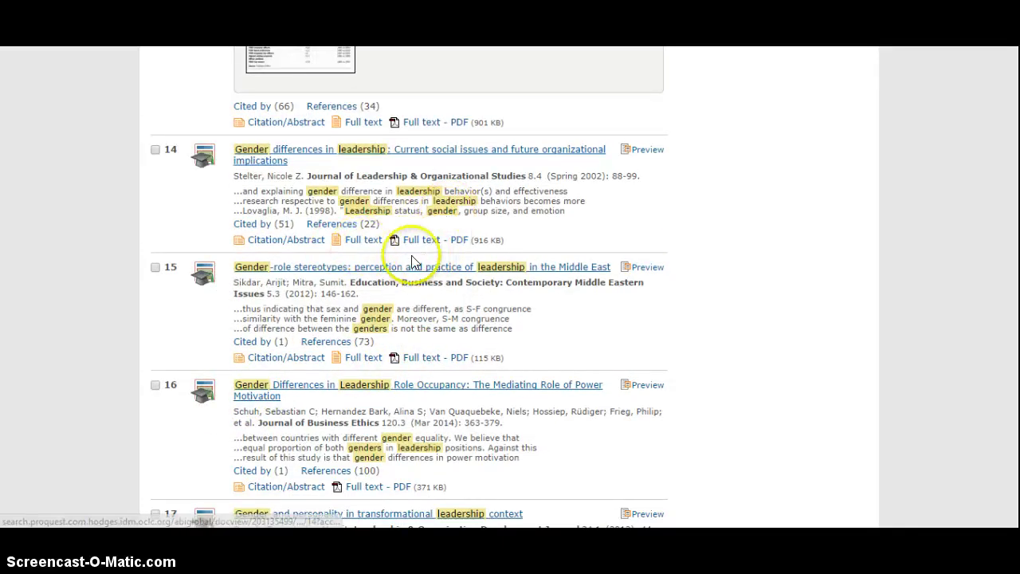
Preview the abstract of result 11, "Discriminate analysis gender public school principal servant leadership differences", and close the preview
{"action": "scroll", "coordinate": [492, 200], "scroll_direction": "up", "scroll_amount": 7}
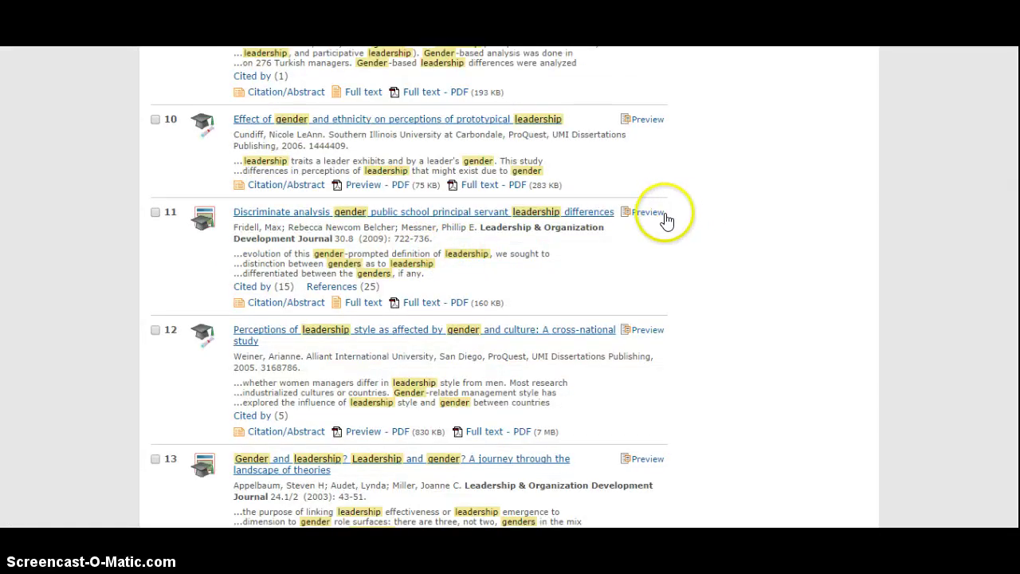
{"action": "left_click", "coordinate": [649, 218]}
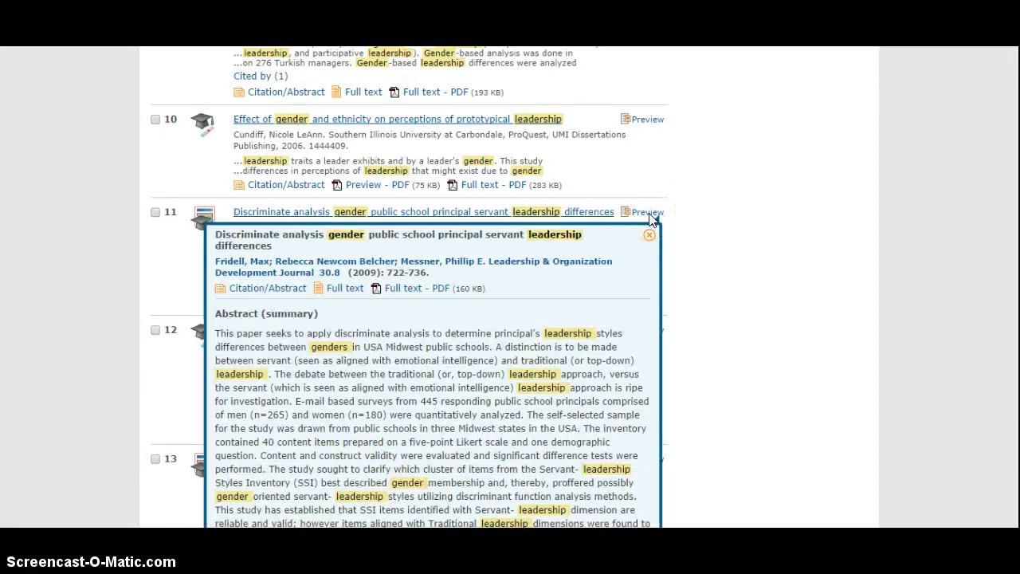
{"action": "scroll", "coordinate": [650, 219], "scroll_direction": "down", "scroll_amount": 1}
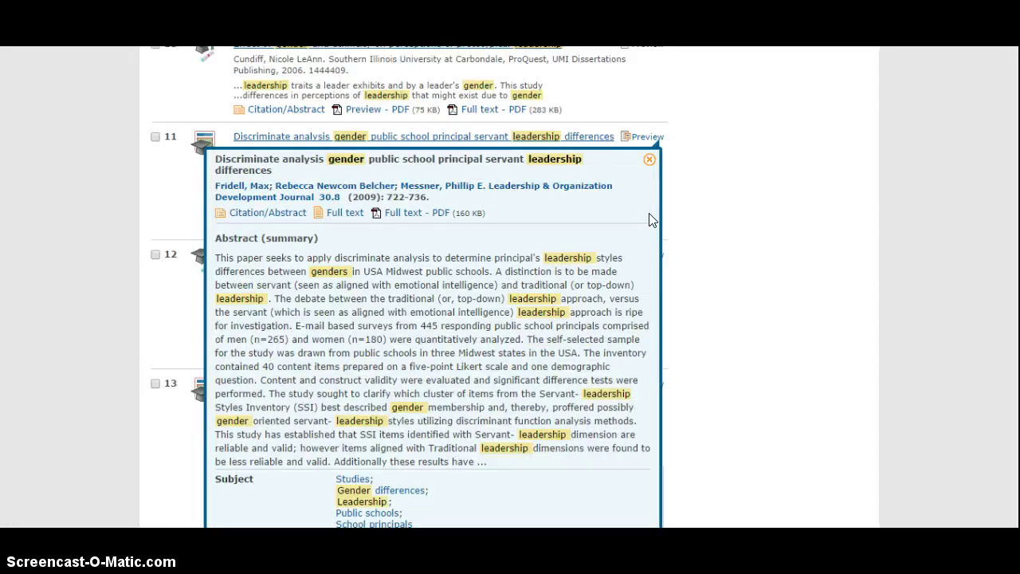
{"action": "left_click", "coordinate": [715, 200]}
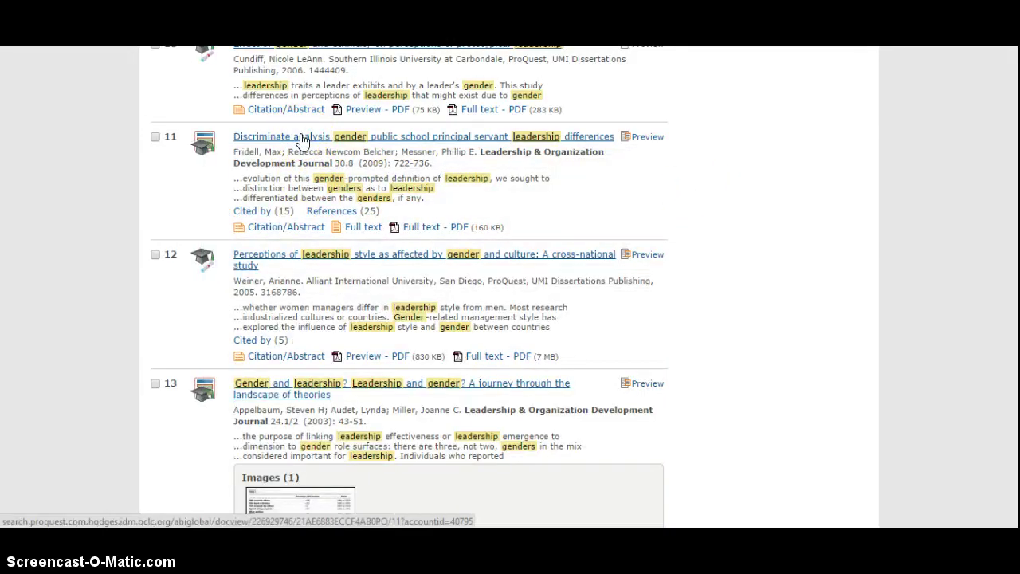
Open result 11 in full text, skim its abstract and body through the Method section, and return to the article's beginning
{"action": "left_click", "coordinate": [303, 140]}
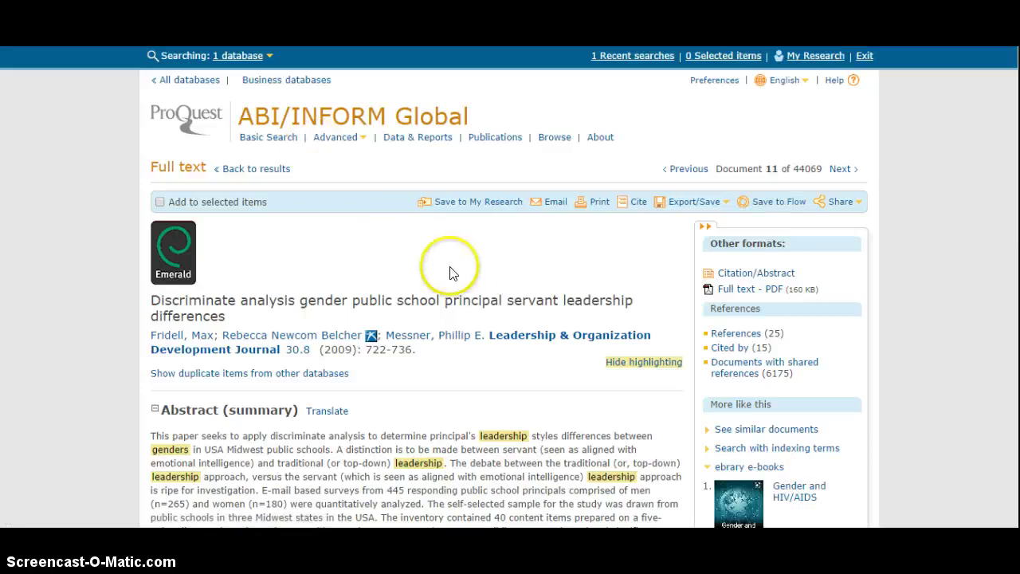
{"action": "scroll", "coordinate": [455, 269], "scroll_direction": "down", "scroll_amount": 1}
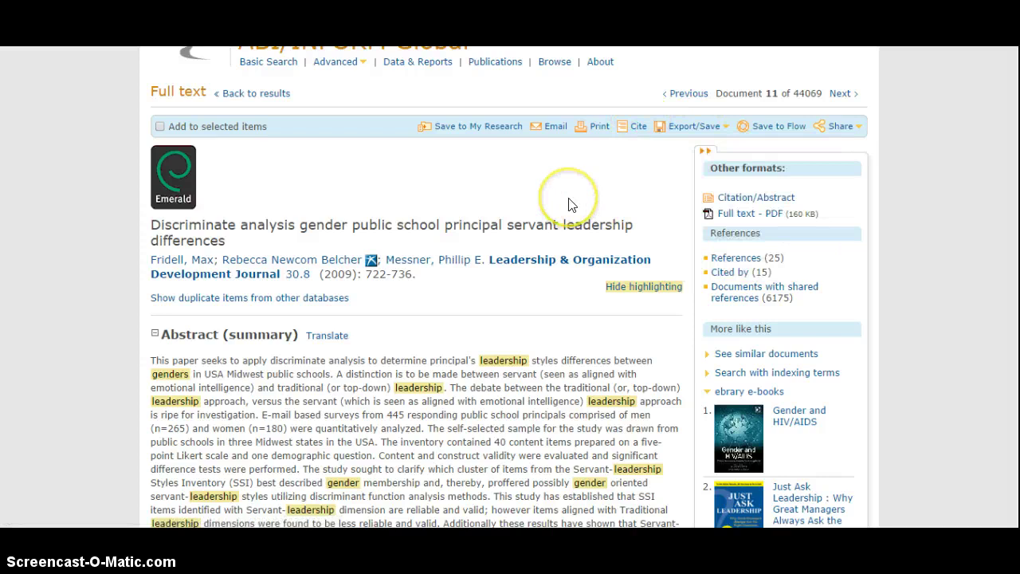
{"action": "scroll", "coordinate": [568, 204], "scroll_direction": "down", "scroll_amount": 1}
{"action": "scroll", "coordinate": [569, 204], "scroll_direction": "down", "scroll_amount": 12}
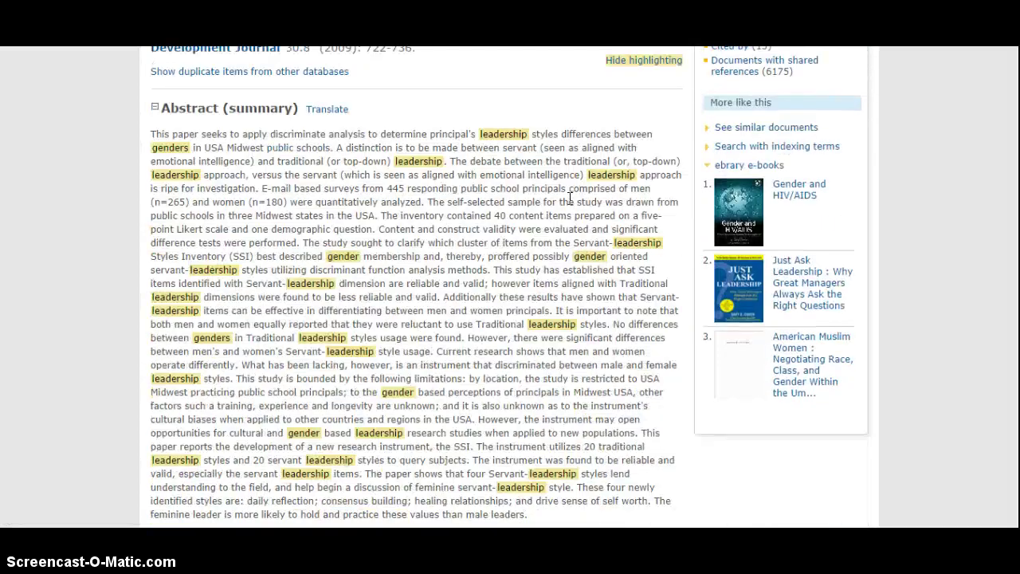
{"action": "scroll", "coordinate": [568, 204], "scroll_direction": "down", "scroll_amount": 10}
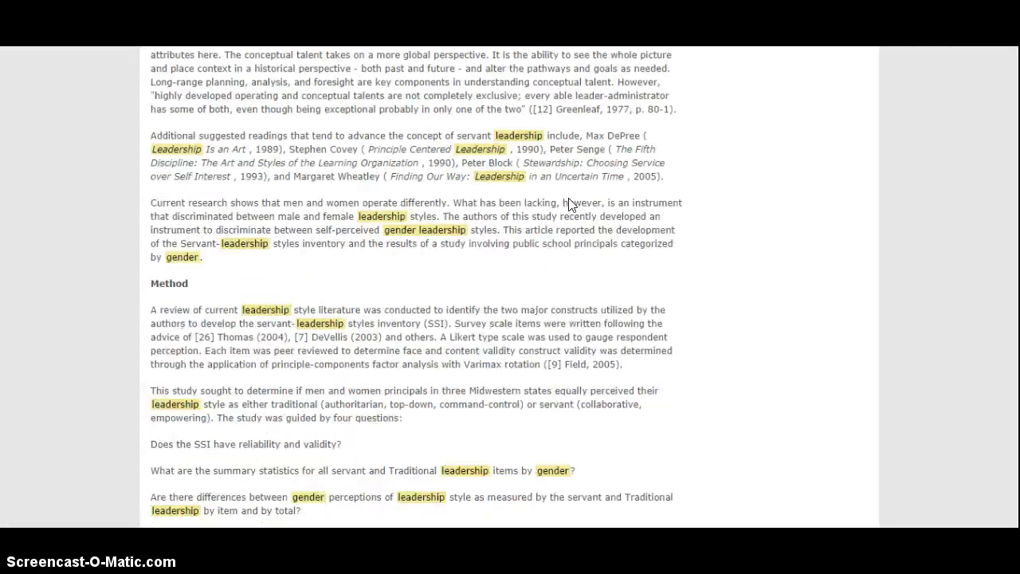
{"action": "scroll", "coordinate": [569, 204], "scroll_direction": "up", "scroll_amount": 12}
{"action": "scroll", "coordinate": [570, 197], "scroll_direction": "up", "scroll_amount": 12}
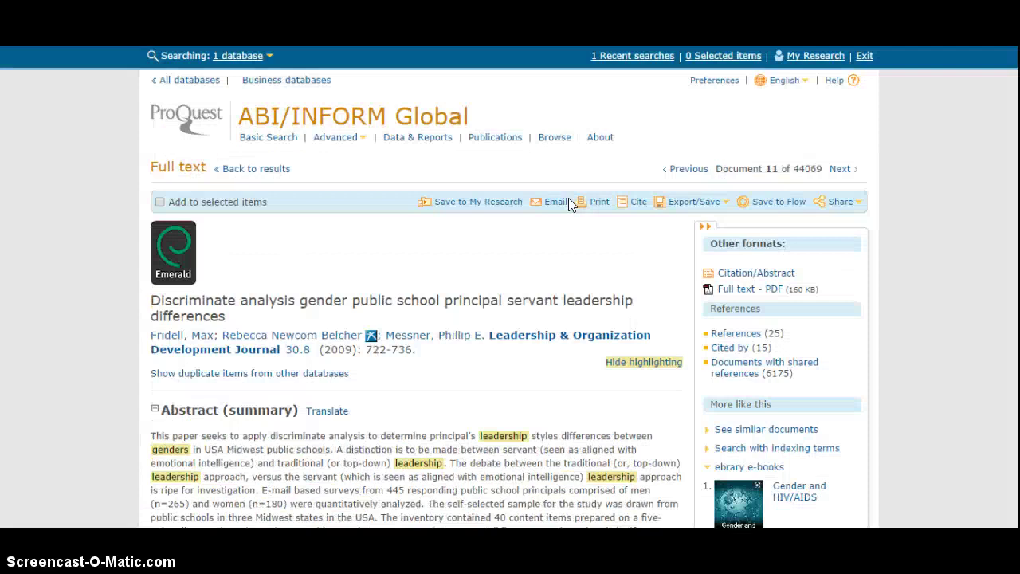